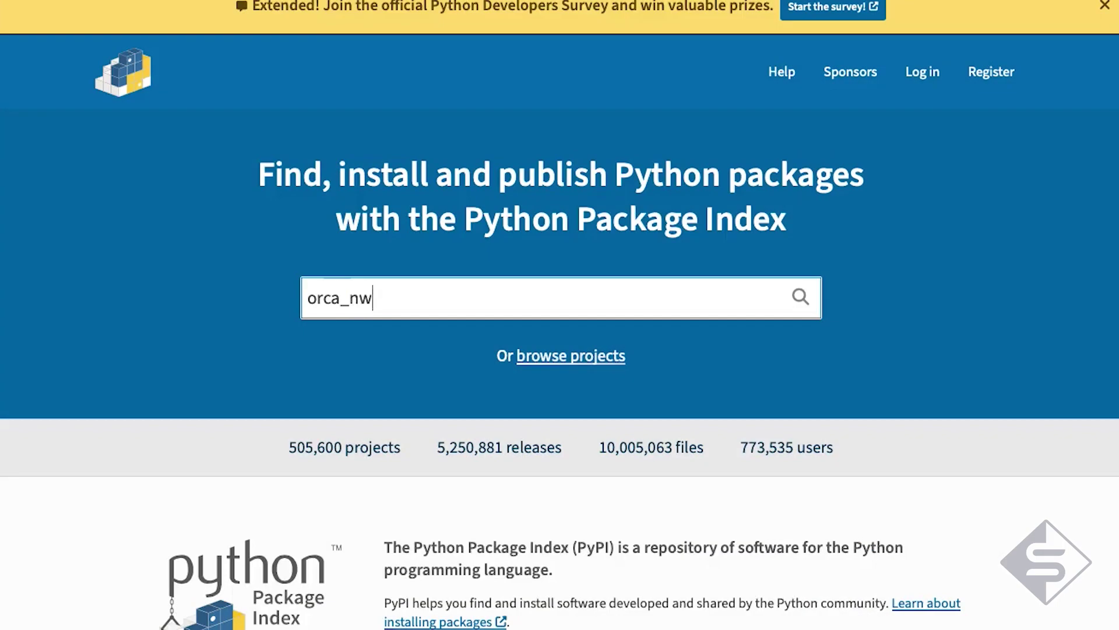
# Enter orca_nw_lib into the PyPI package search box.
pyautogui.write('ib')
# Search PyPI for orca_nw_lib and review the orca_nw_lib 1.3.2 project description.
pyautogui.press('Return')
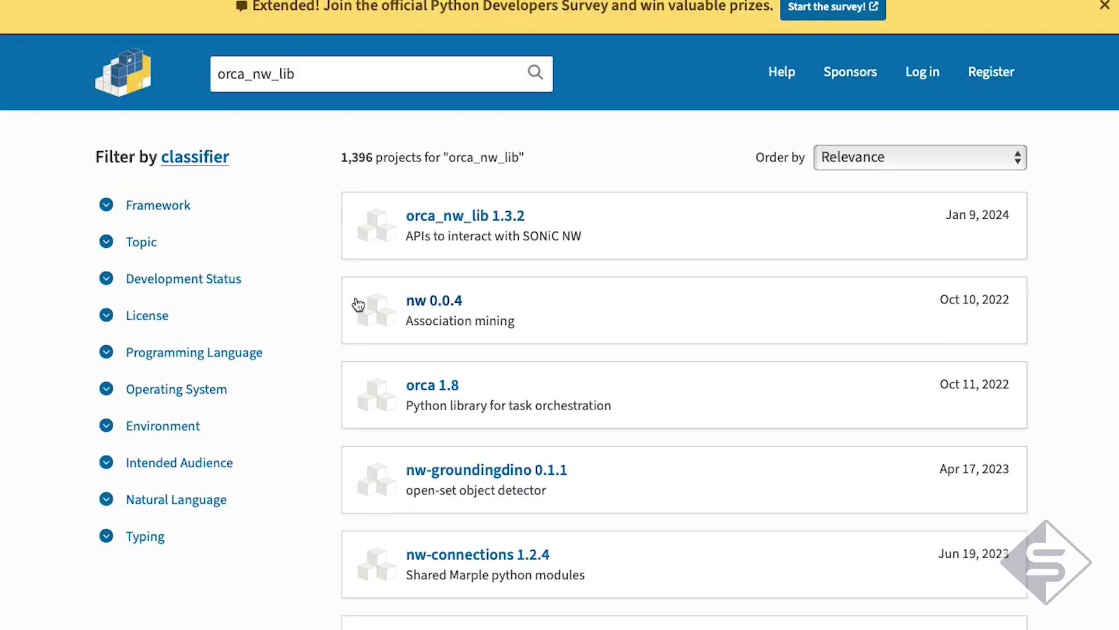
pyautogui.click(460, 222)
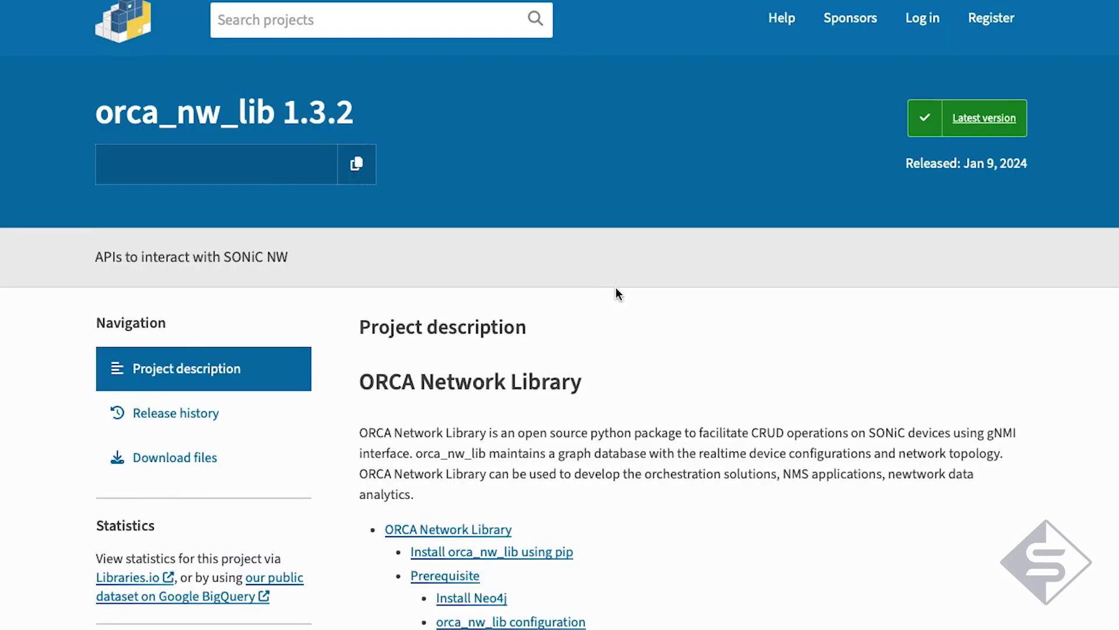
pyautogui.scroll(-3, 660, 363)
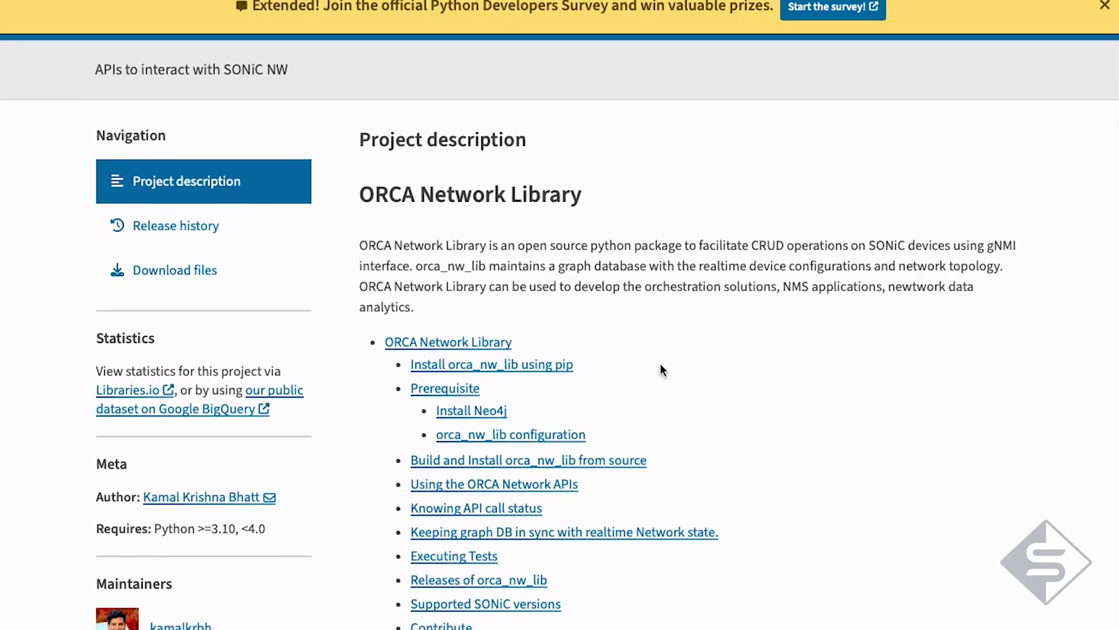
pyautogui.scroll(3, 661, 367)
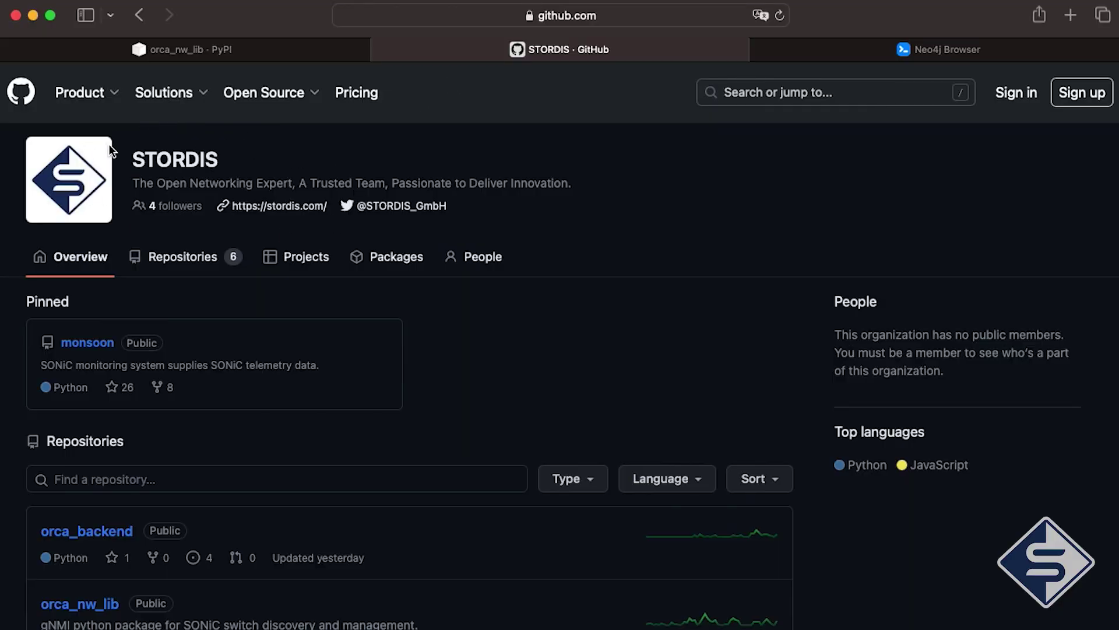
# Open the STORDIS orca_backend repository and scroll its README to Installing Dependencies.
pyautogui.scroll(-5, 111, 150)
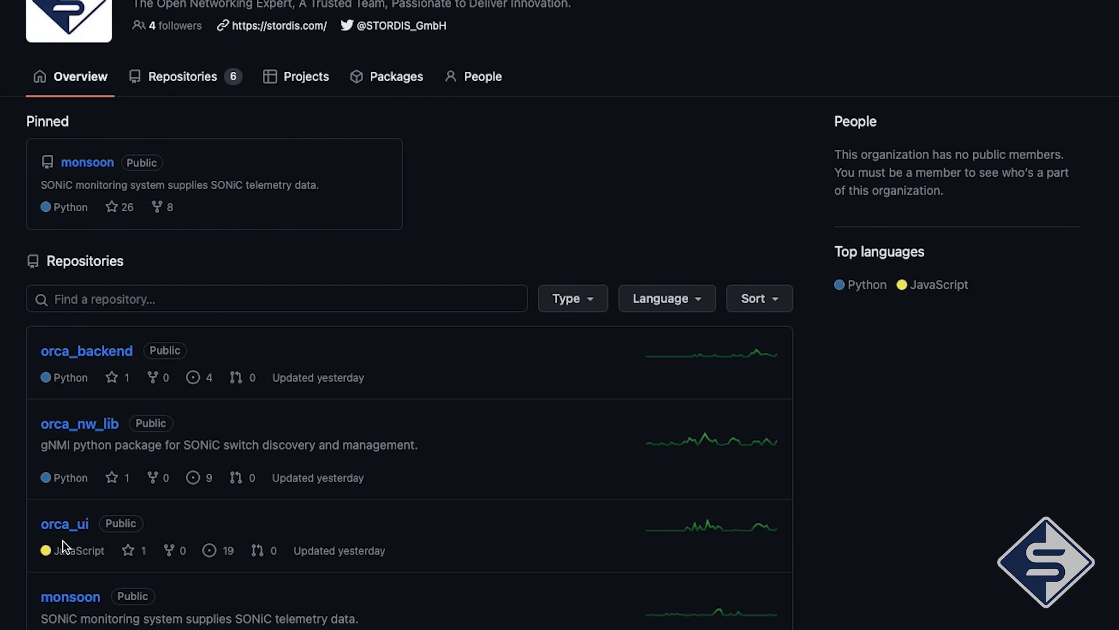
pyautogui.click(105, 356)
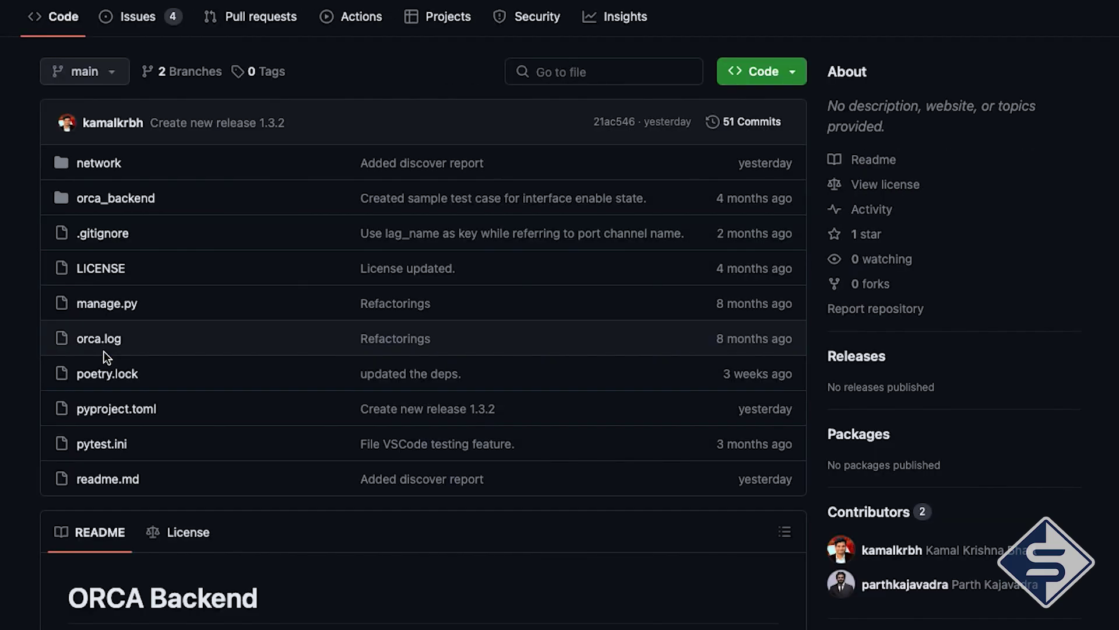
pyautogui.scroll(-10, 104, 352)
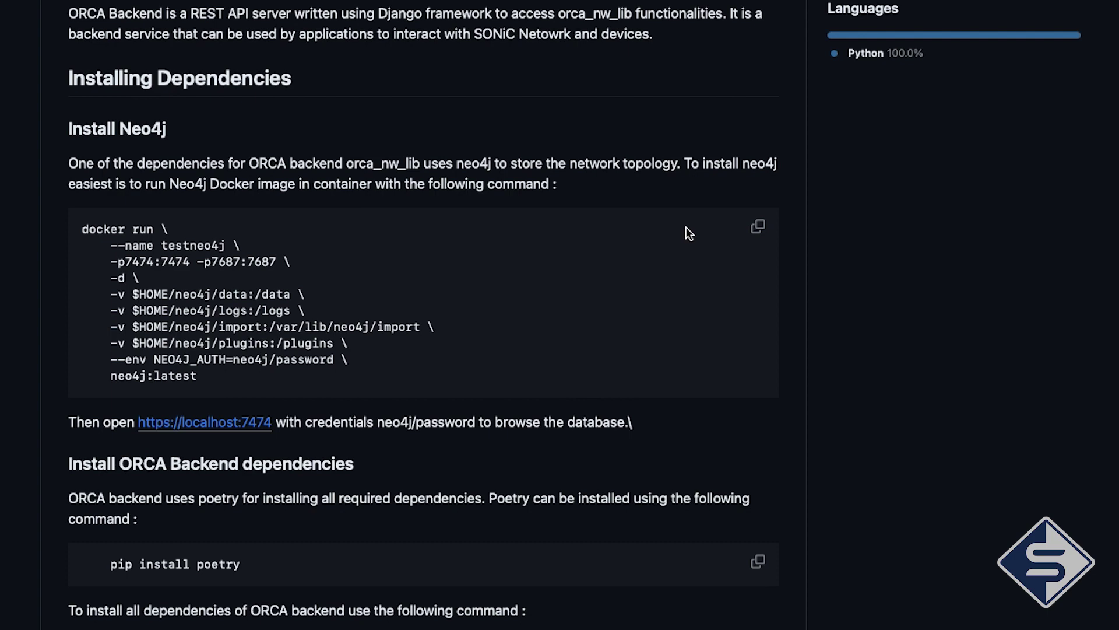
# Copy the README's Neo4j docker run command and run it in Terminal.
pyautogui.click(757, 226)
pyautogui.scroll(2, 755, 265)
pyautogui.scroll(2, 755, 266)
pyautogui.press('super+Tab')
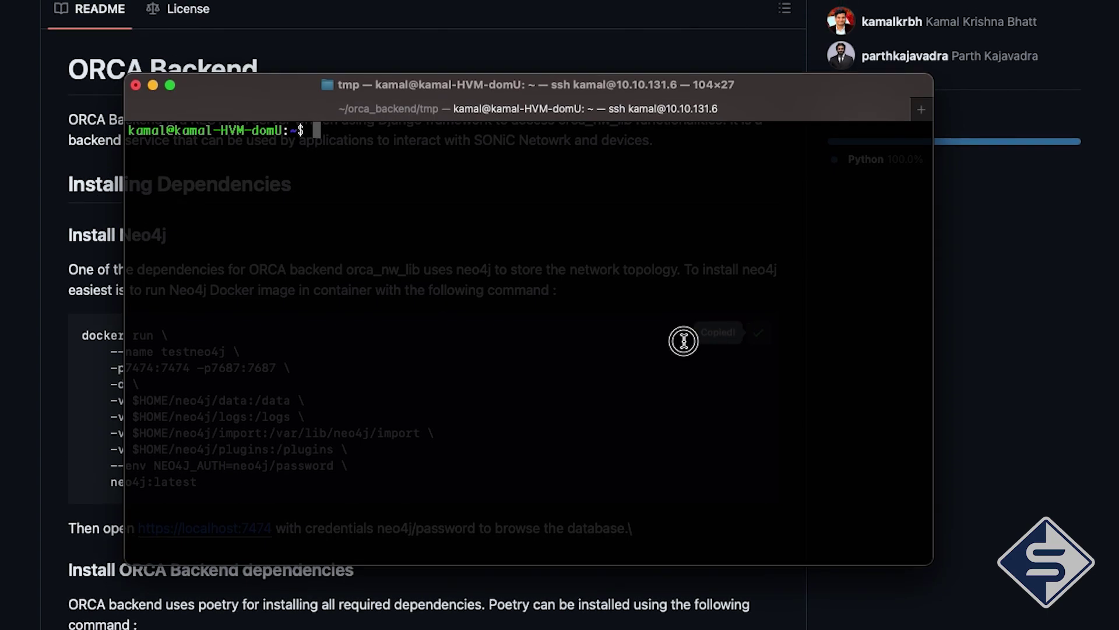
pyautogui.press('super+v')
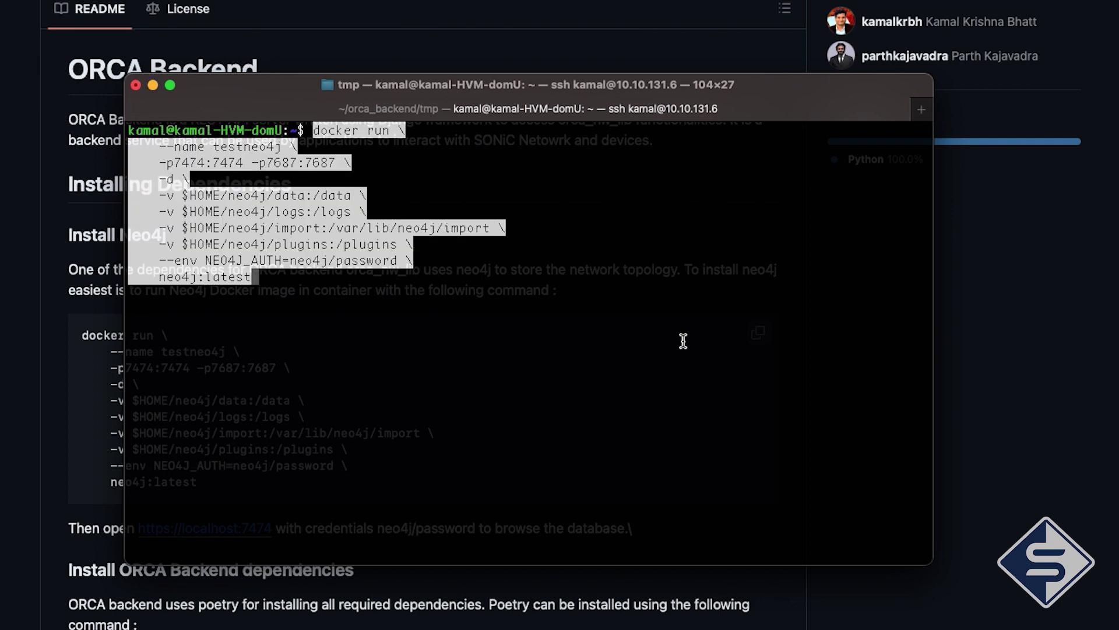
pyautogui.press('Return')
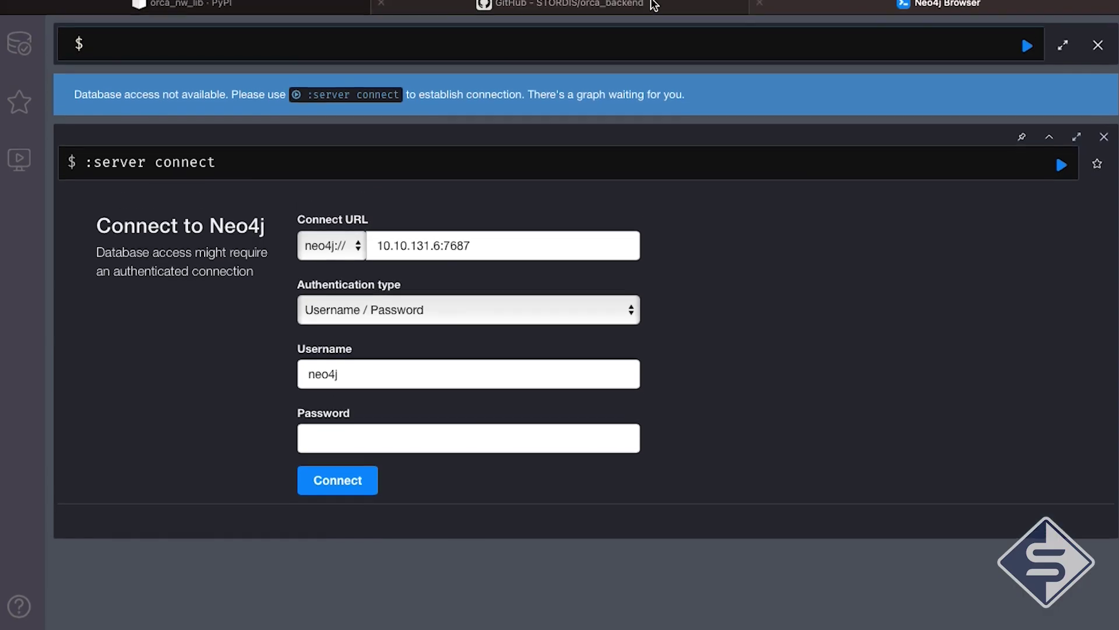
# Reload the Neo4j Browser page and enter the database password.
pyautogui.click(629, 15)
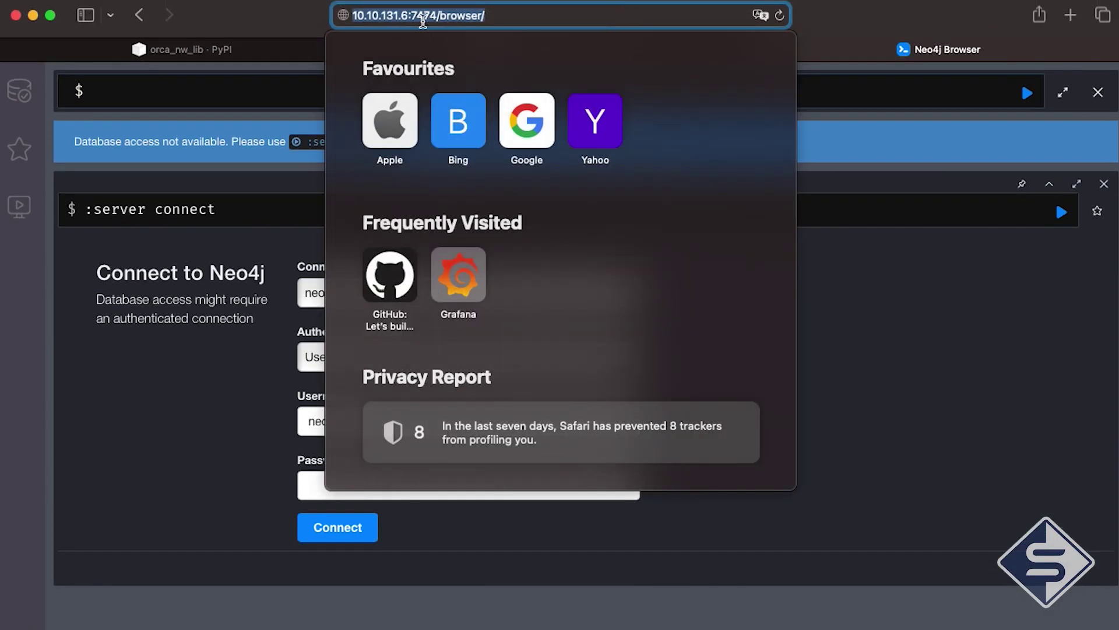
pyautogui.click(715, 17)
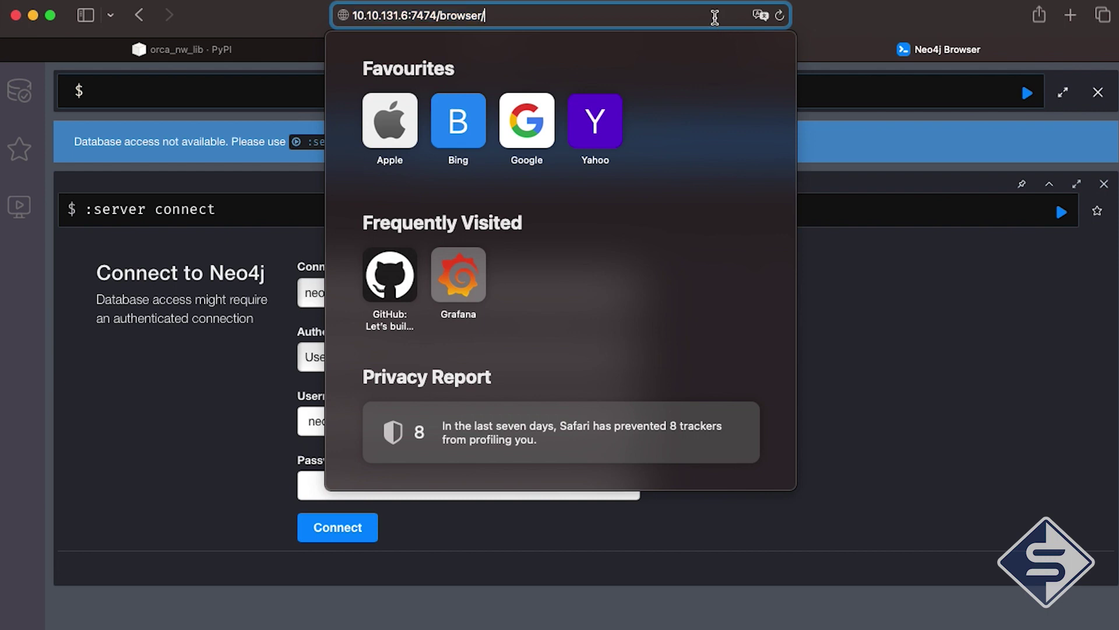
pyautogui.click(779, 15)
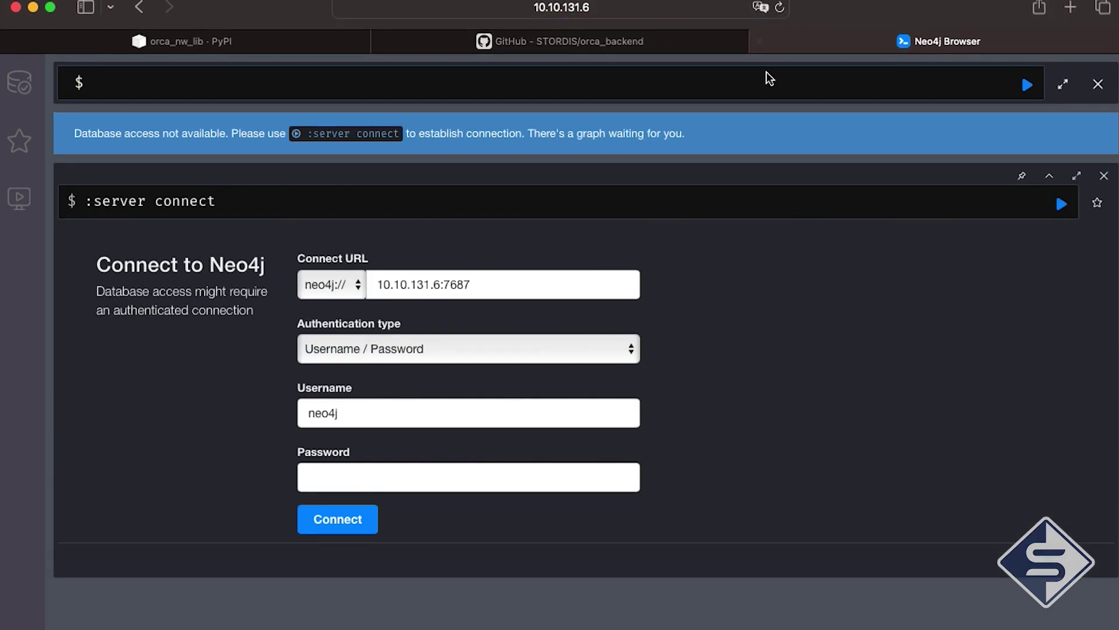
pyautogui.click(365, 473)
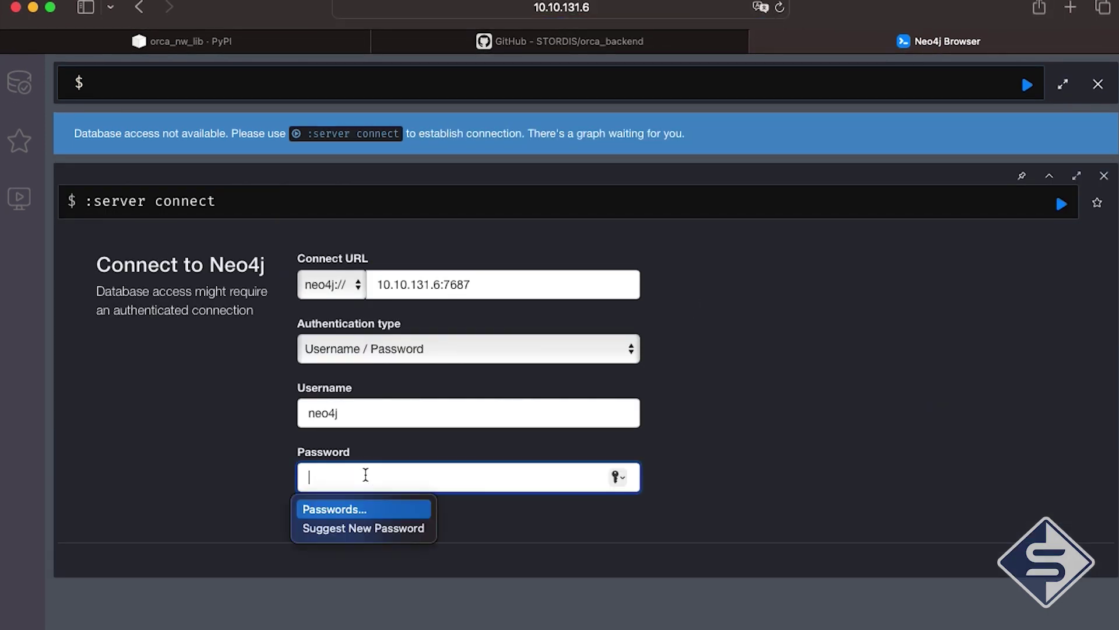
pyautogui.write('••')
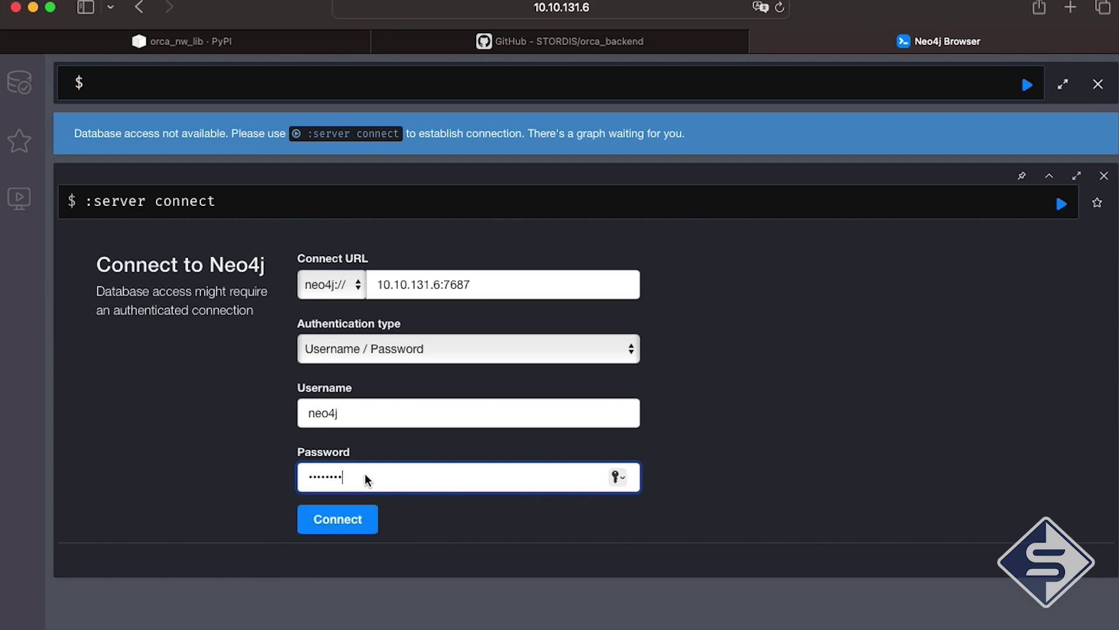
# Check the credentials in the docker command, connect to Neo4j and show database information.
pyautogui.press('super+Tab')
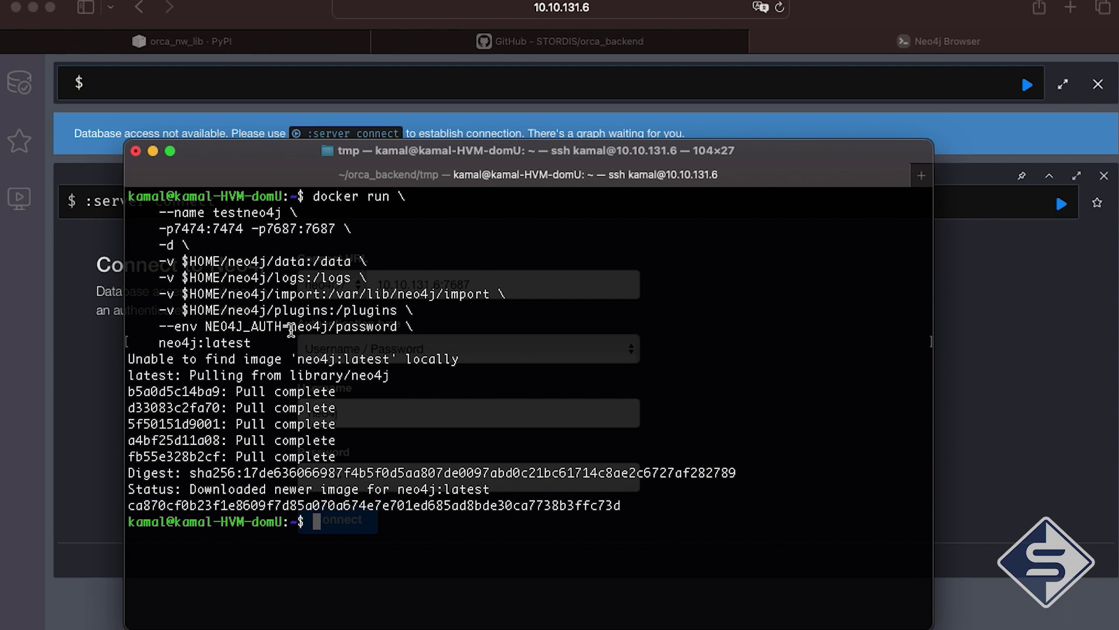
pyautogui.moveTo(291, 330); pyautogui.dragTo(398, 326)
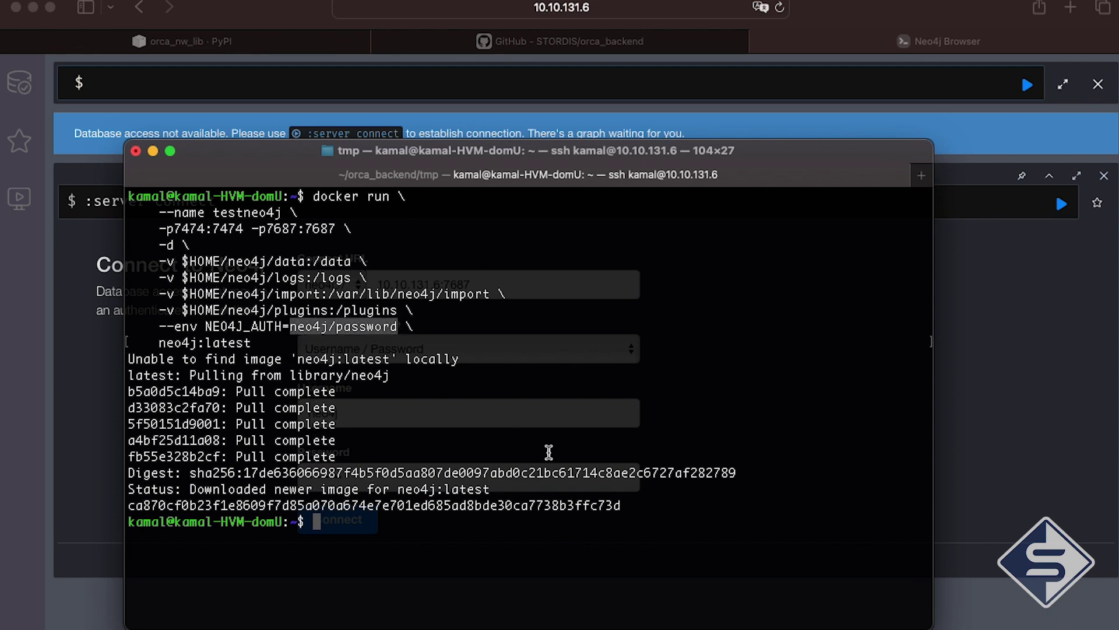
pyautogui.click(985, 385)
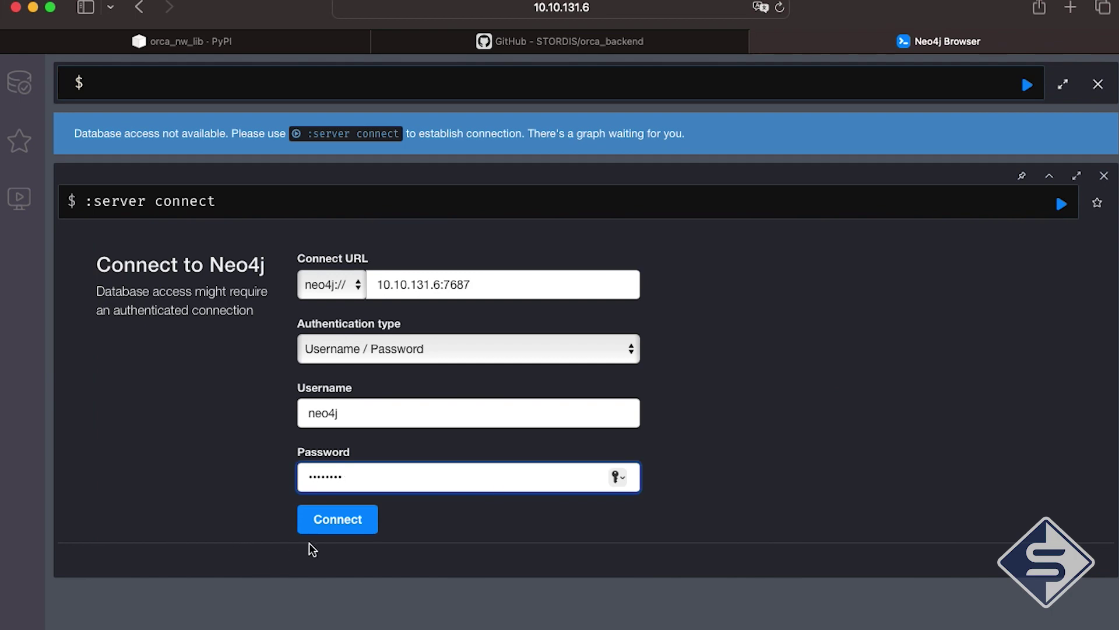
pyautogui.click(327, 529)
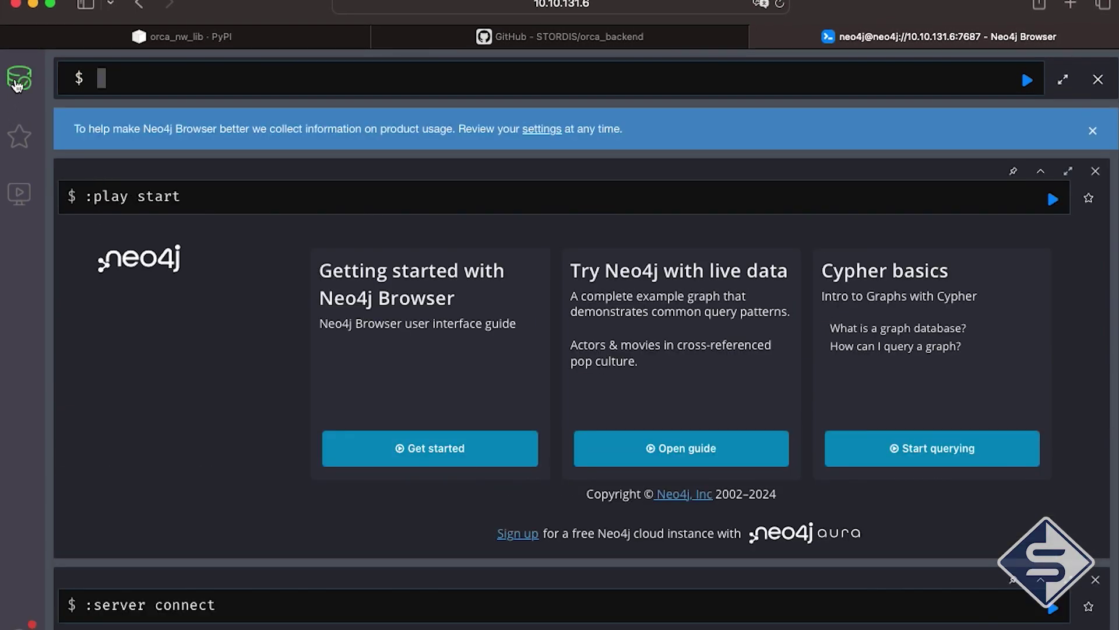
pyautogui.click(17, 82)
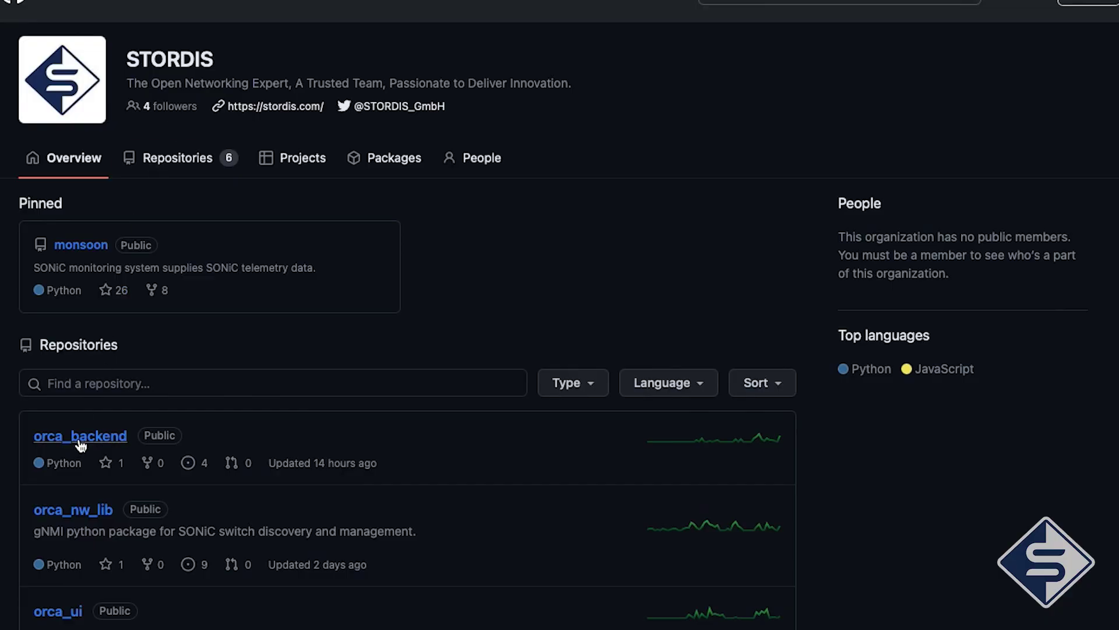
# Copy the pip install poetry command from the orca_backend README's dependencies section.
pyautogui.click(79, 445)
pyautogui.scroll(-10, 105, 438)
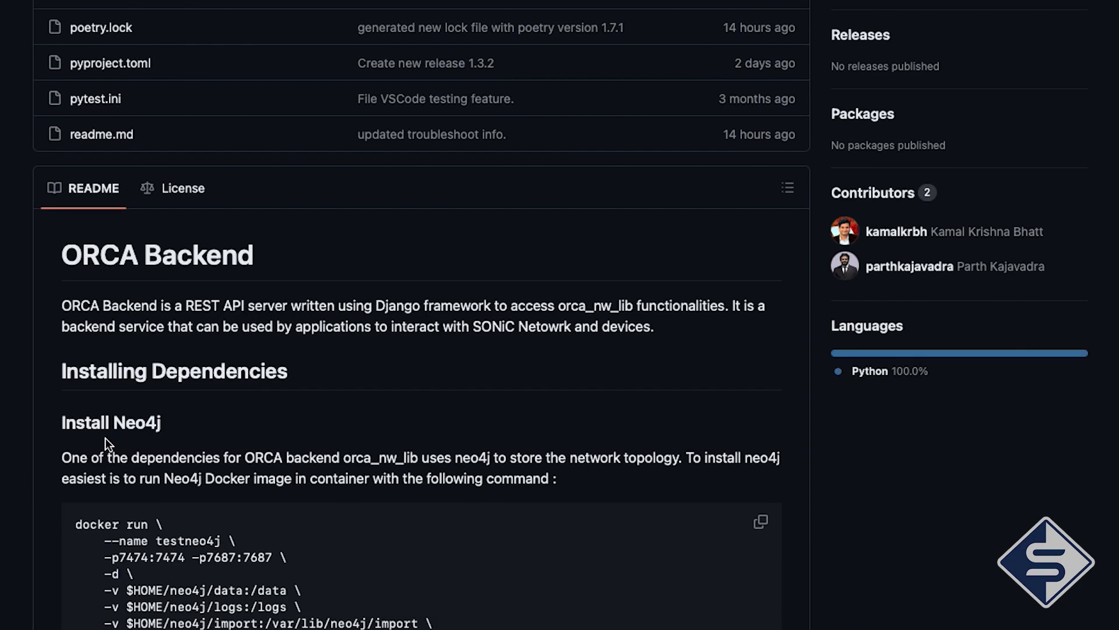
pyautogui.scroll(-5, 107, 438)
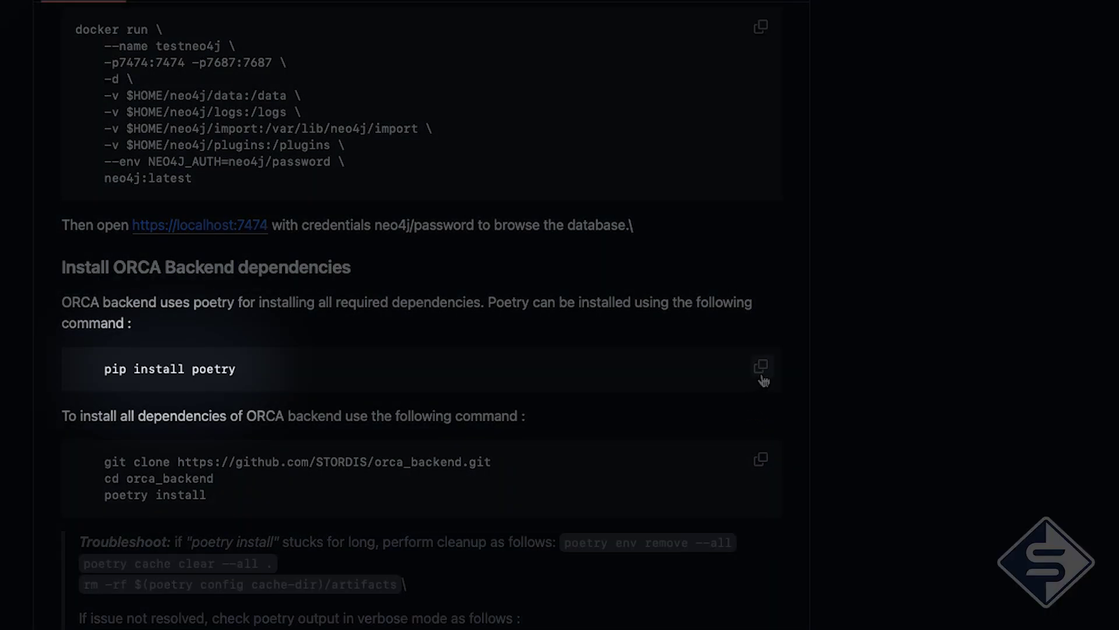
pyautogui.click(761, 368)
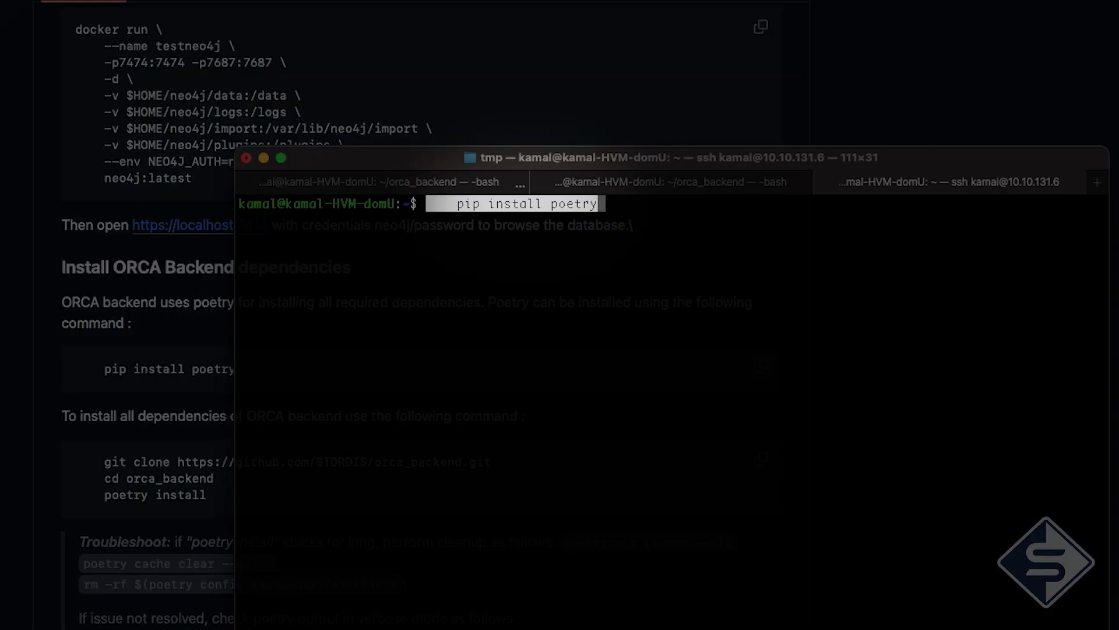
# Install poetry with pip and clone the orca_backend repository.
pyautogui.press('Return')
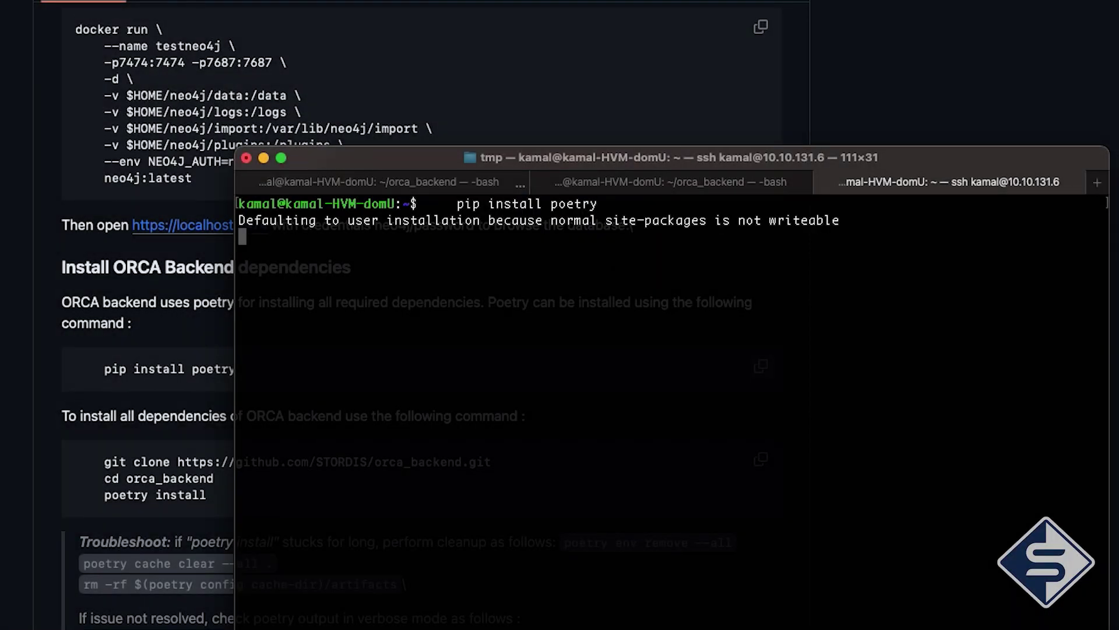
pyautogui.moveTo(240, 237); pyautogui.dragTo(472, 237)
pyautogui.moveTo(104, 362); pyautogui.dragTo(491, 361)
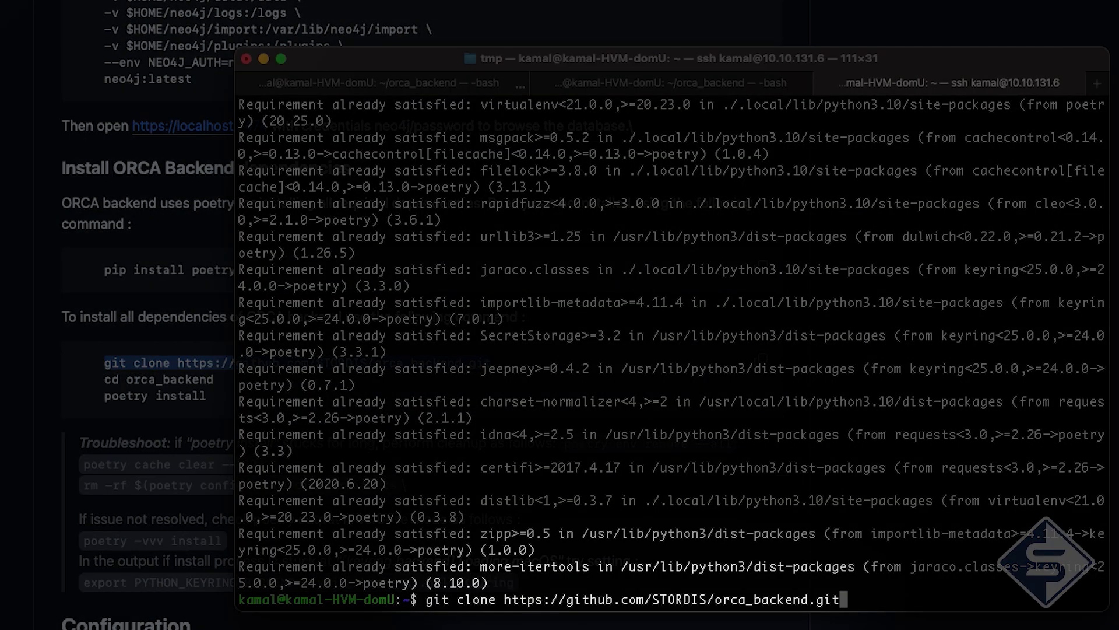
pyautogui.press('Return')
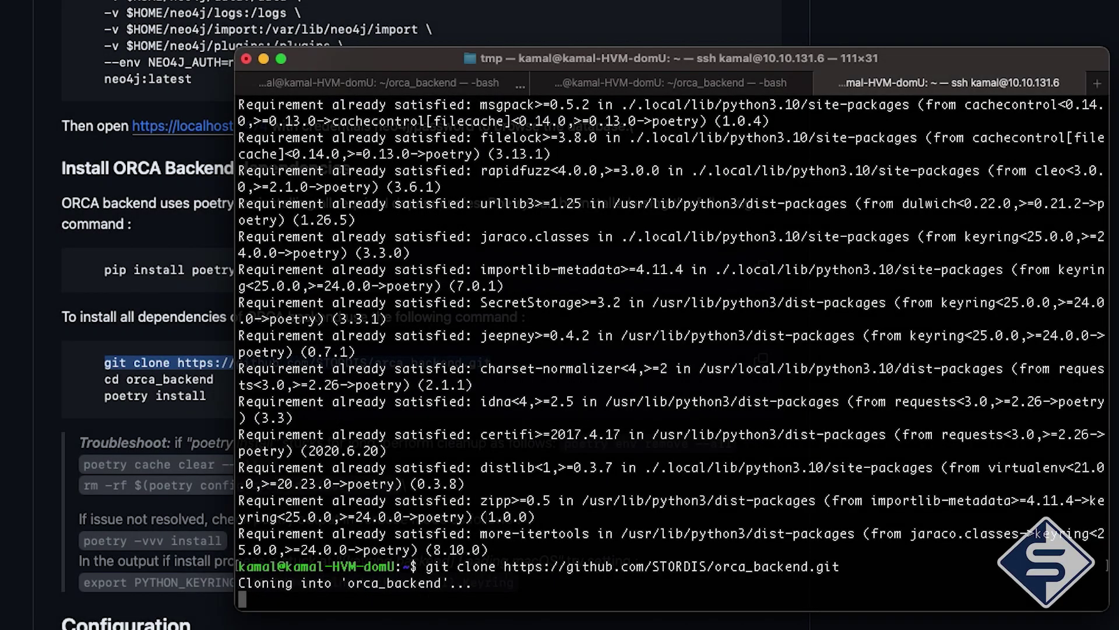
# Enter the orca_backend folder and install its dependencies with poetry install.
pyautogui.write('cd orca_bac')
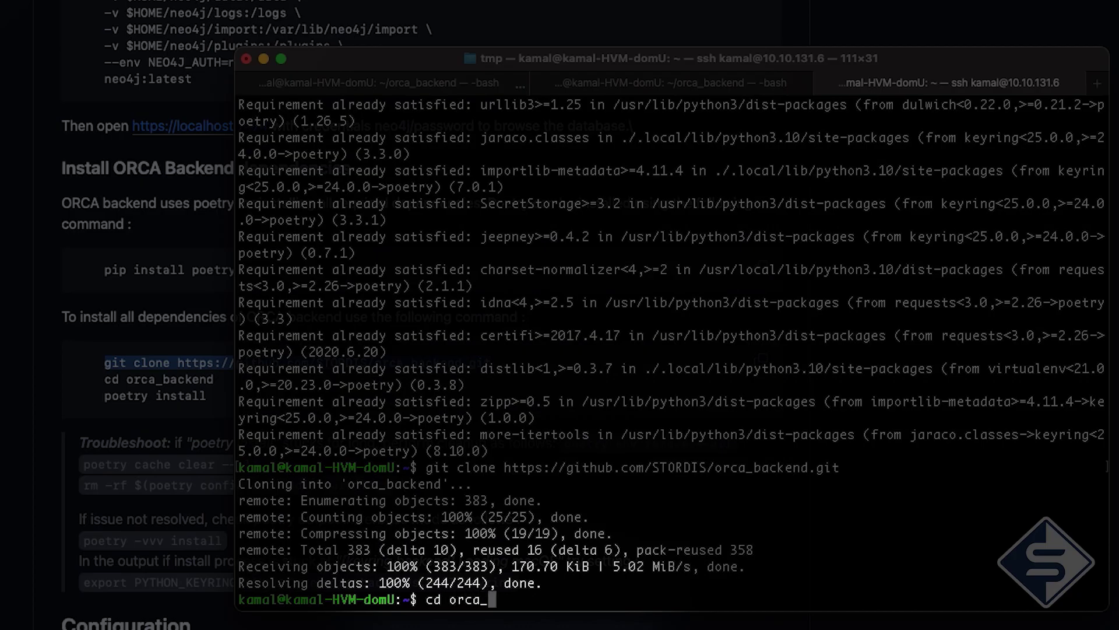
pyautogui.press('Tab')
pyautogui.press('Return')
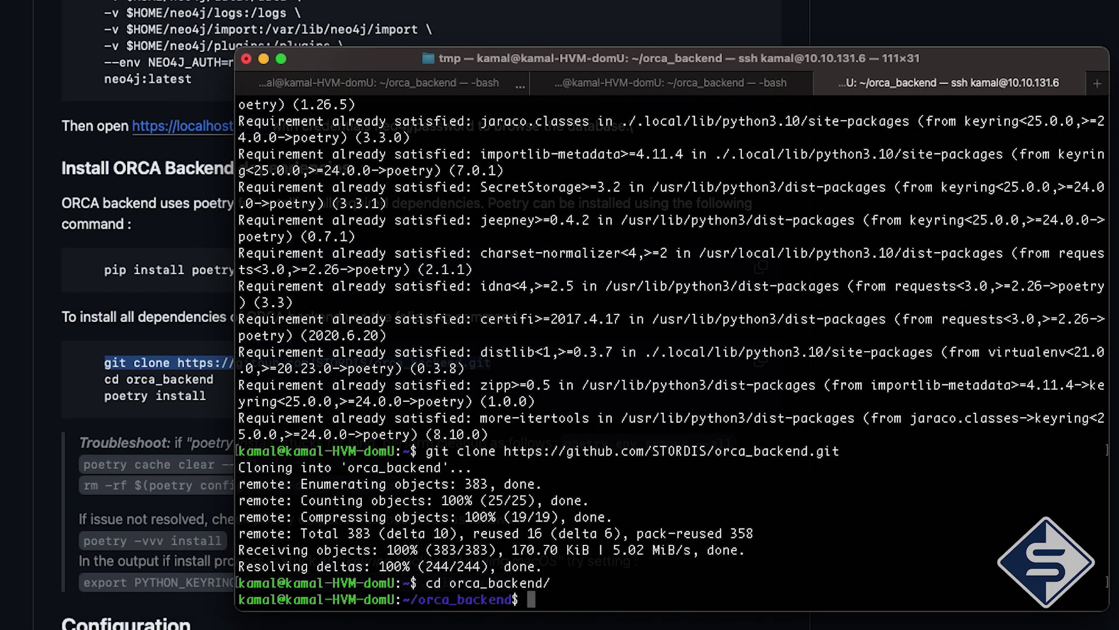
pyautogui.write('poetry')
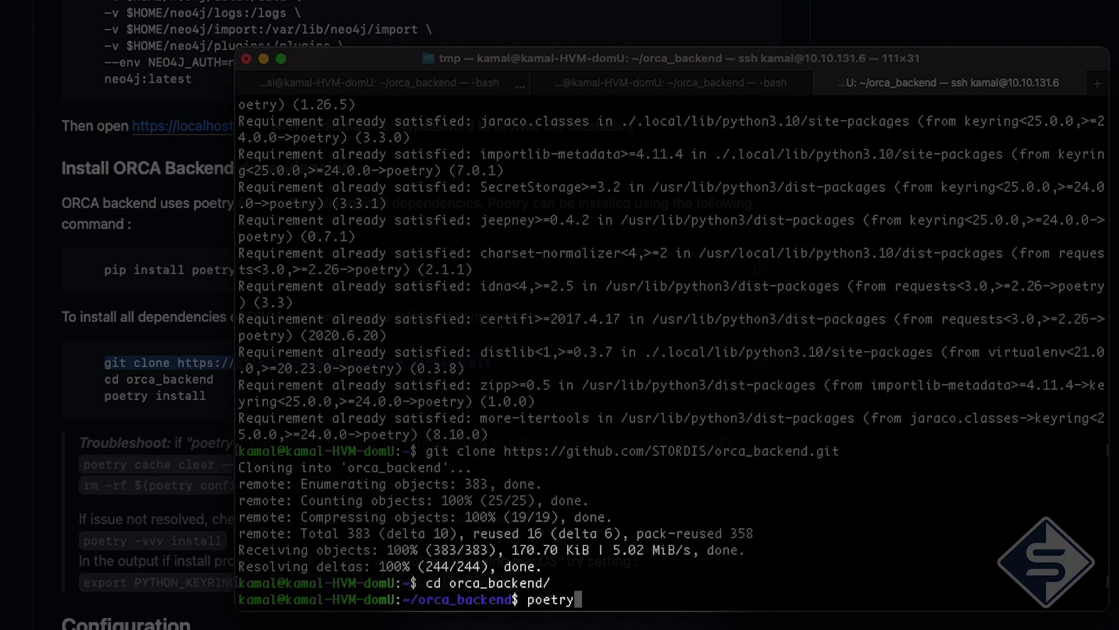
pyautogui.write(' install')
pyautogui.press('Return')
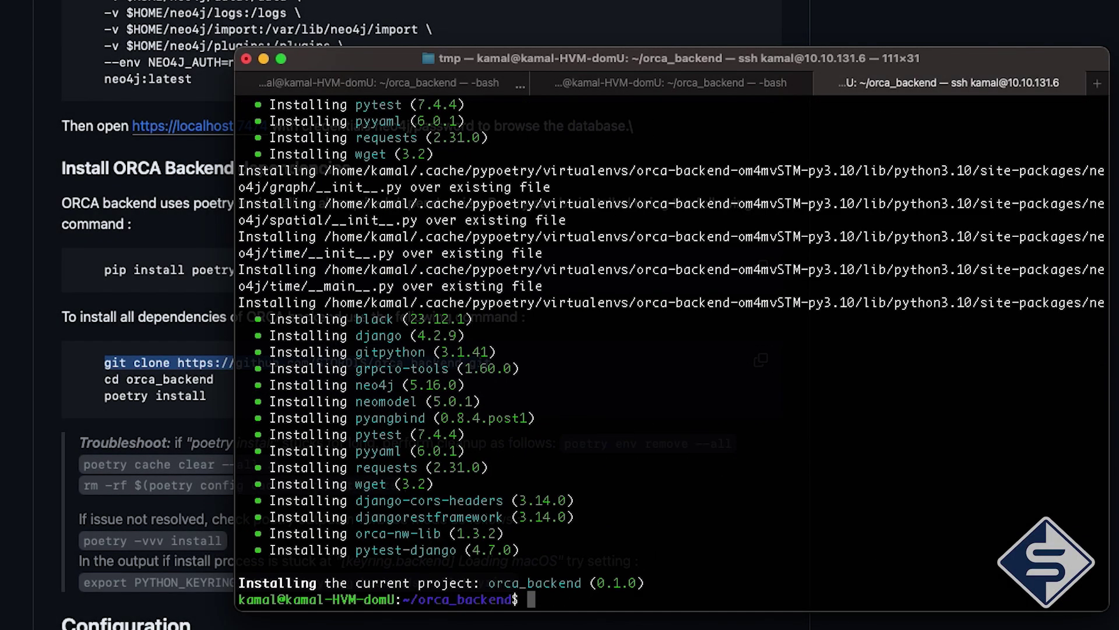
# Show poetry env info and select the virtualenv Executable path.
pyautogui.write('poetry env info')
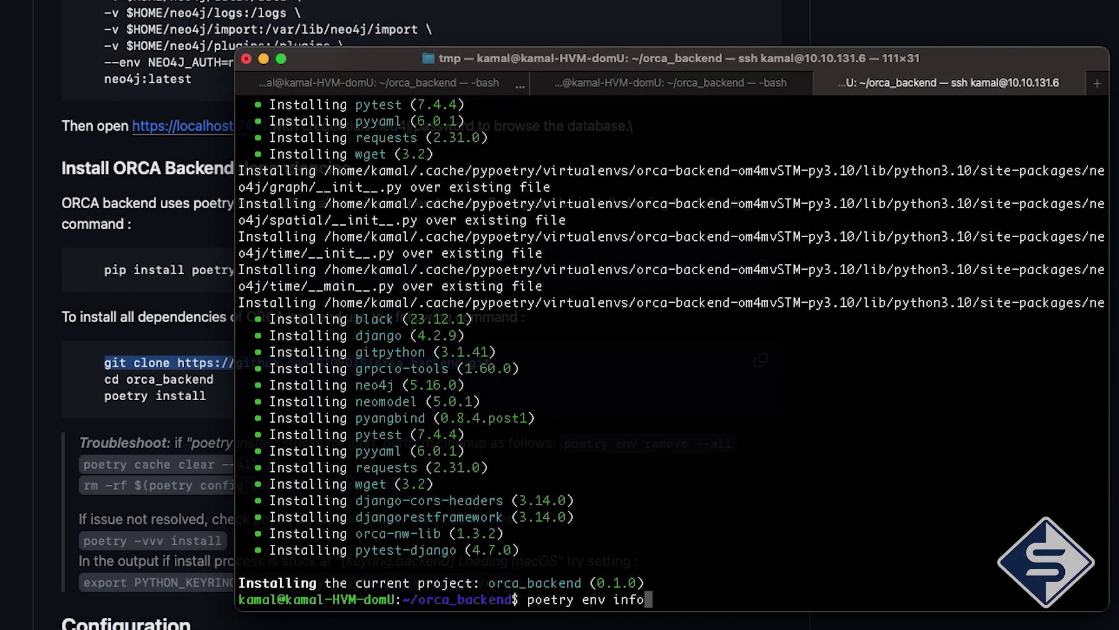
pyautogui.press('Return')
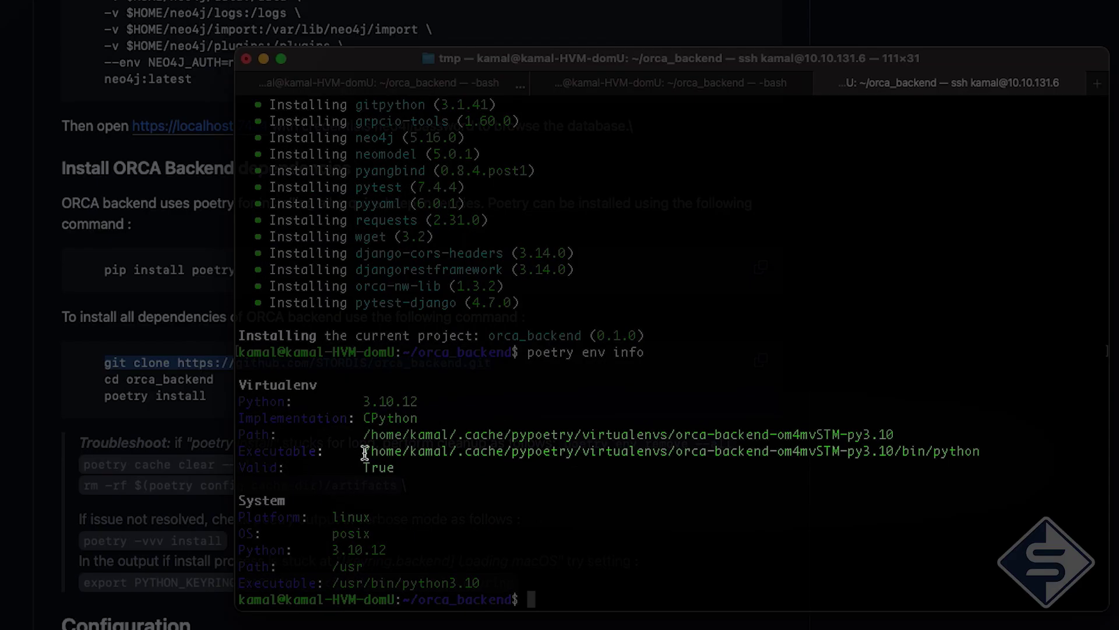
pyautogui.moveTo(364, 450); pyautogui.dragTo(929, 452)
pyautogui.write('source')
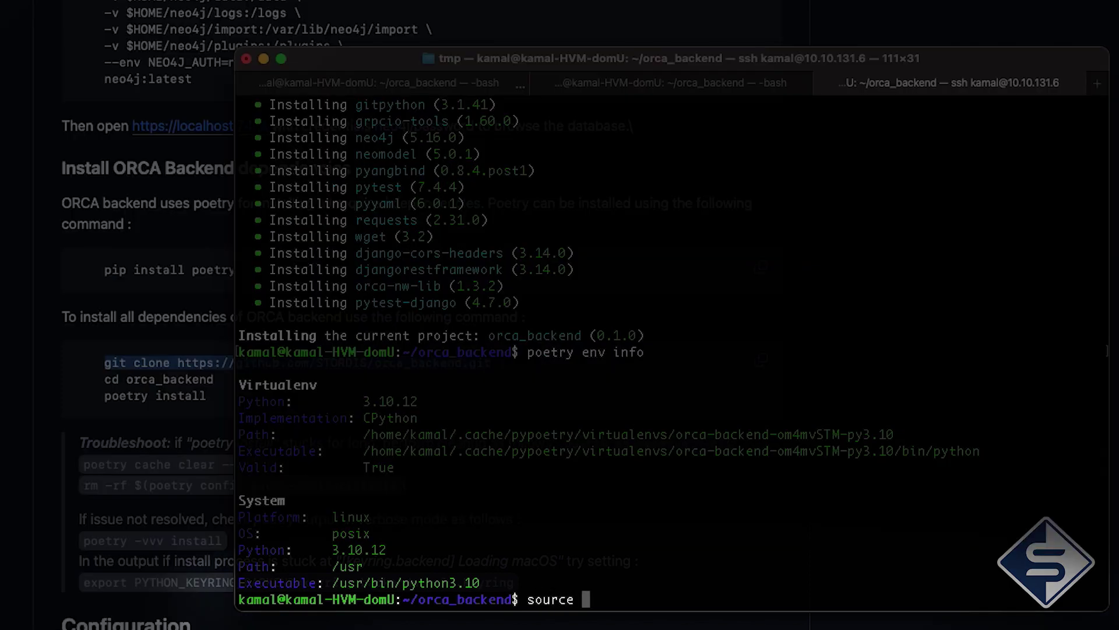
# Activate the orca-backend virtualenv by sourcing its /activate script.
pyautogui.press('super+v')
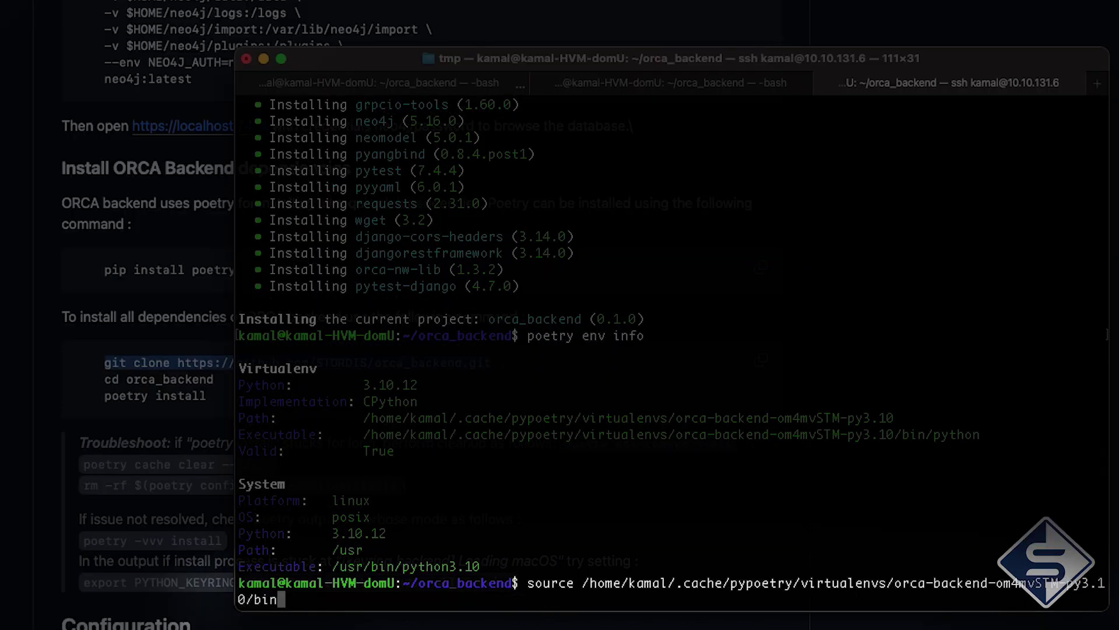
pyautogui.write('/activate')
pyautogui.press('Return')
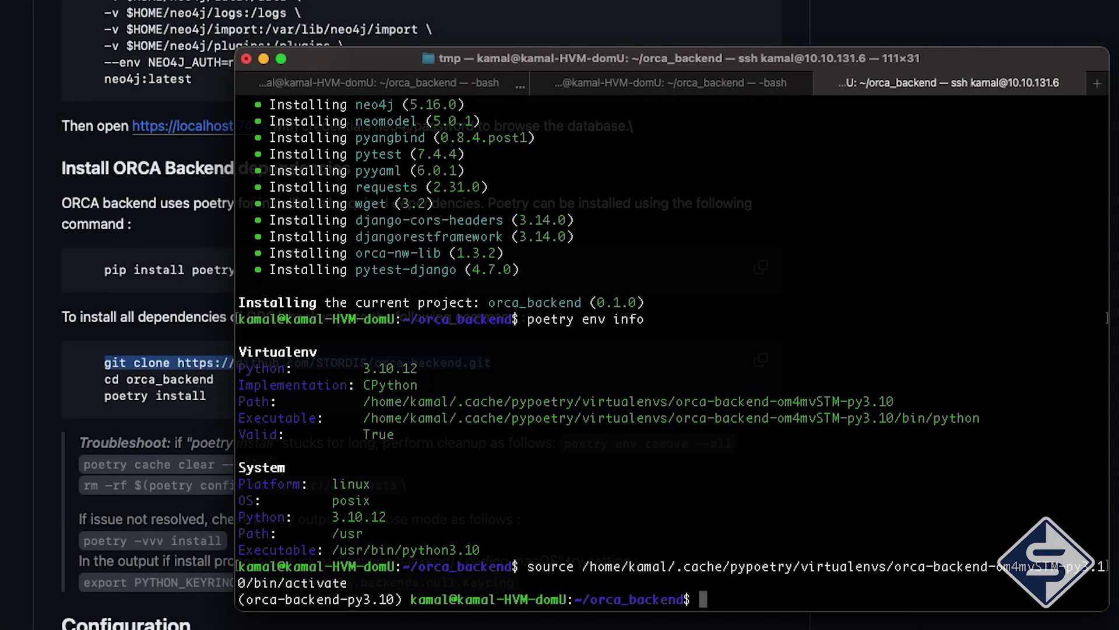
# Start the Django development server, then restart it listening on 0.0.0.0:8000.
pyautogui.write('python ')
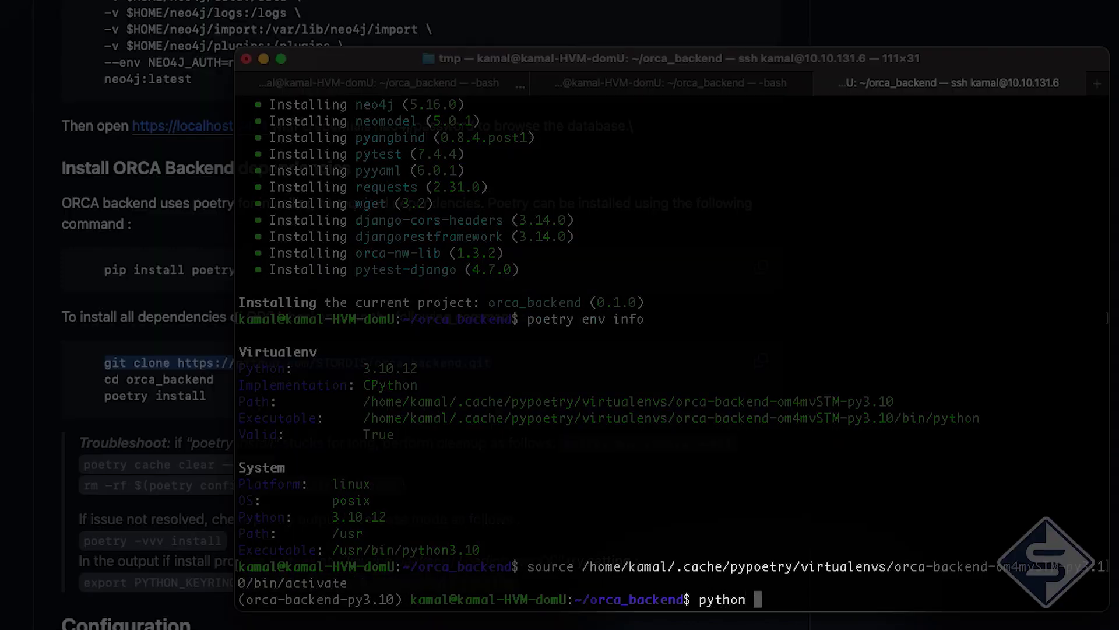
pyautogui.write('manage.py runser')
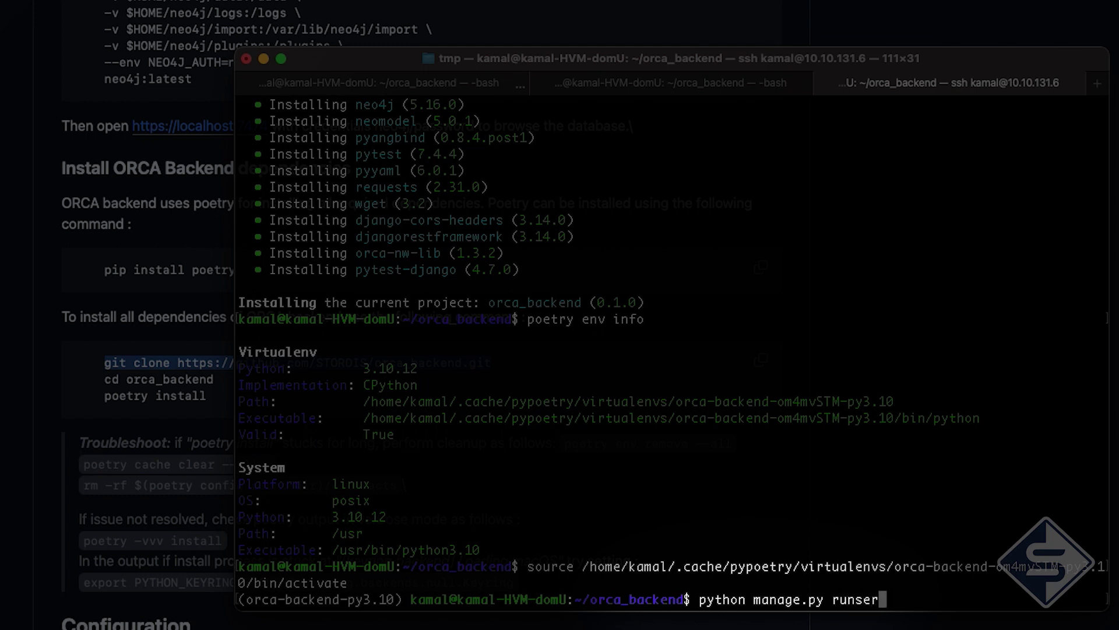
pyautogui.write('ver')
pyautogui.press('Return')
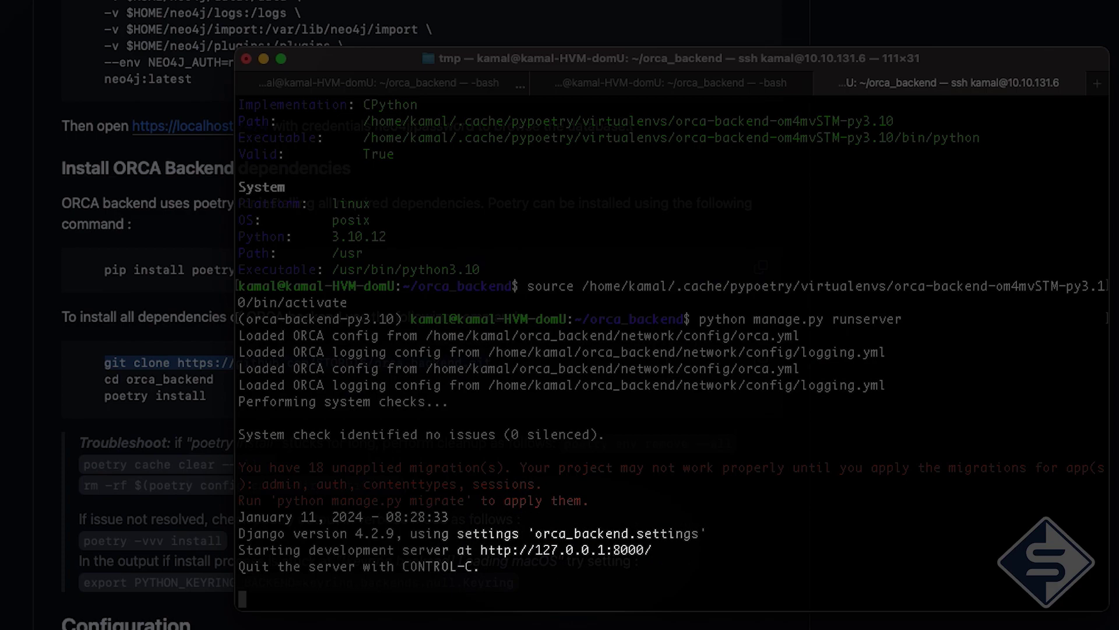
pyautogui.hotkey('ctrl', 'c')
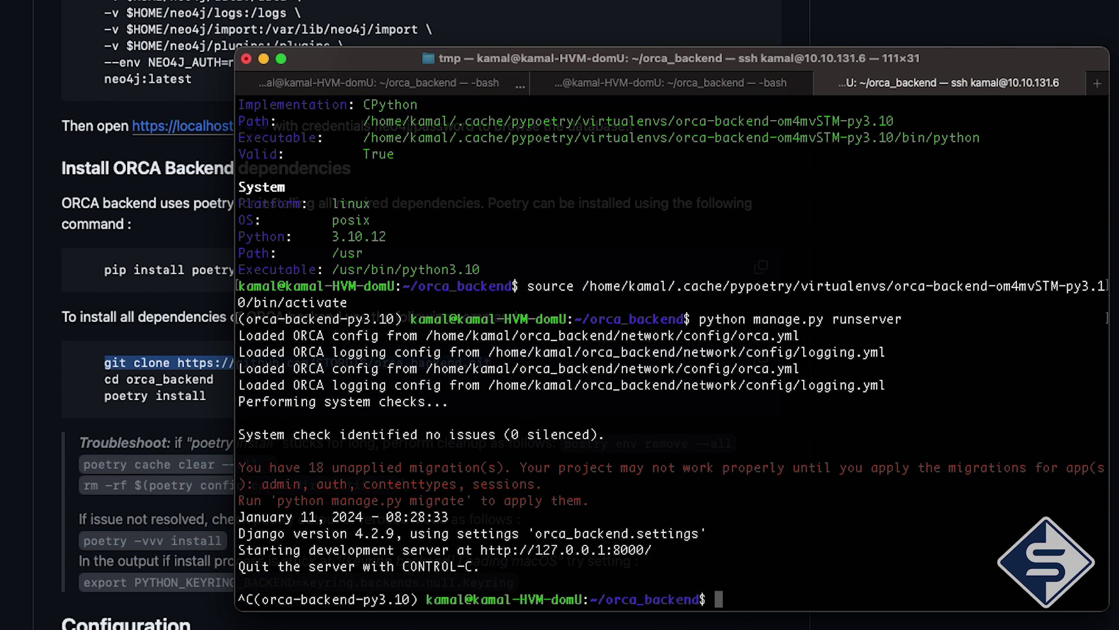
pyautogui.press('Up')
pyautogui.write('0.0')
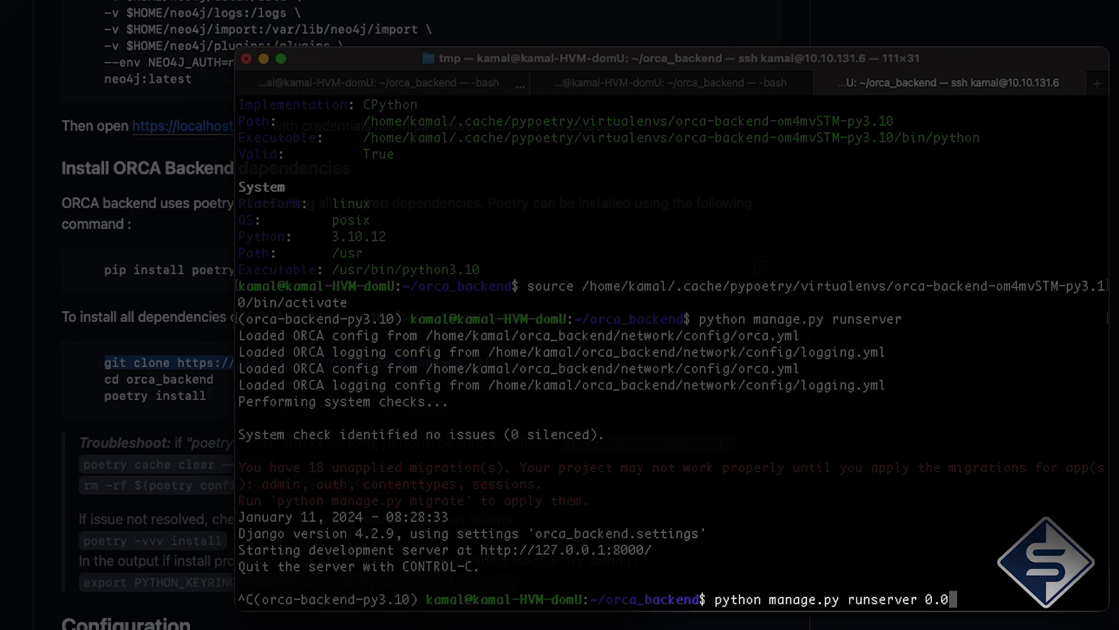
pyautogui.write('.0.0:8000')
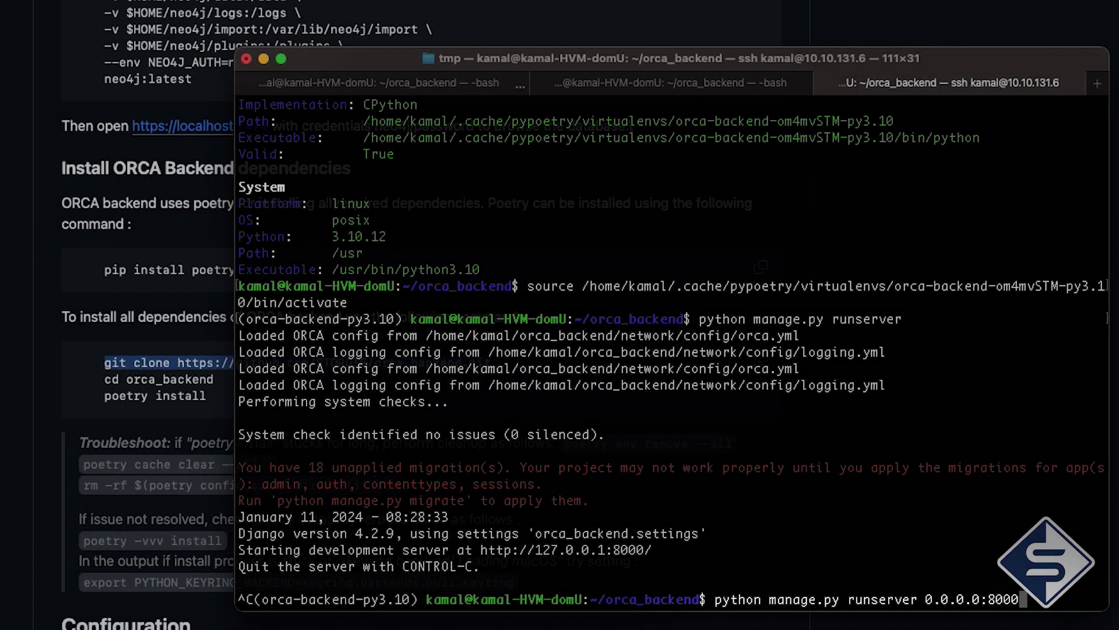
pyautogui.press('Return')
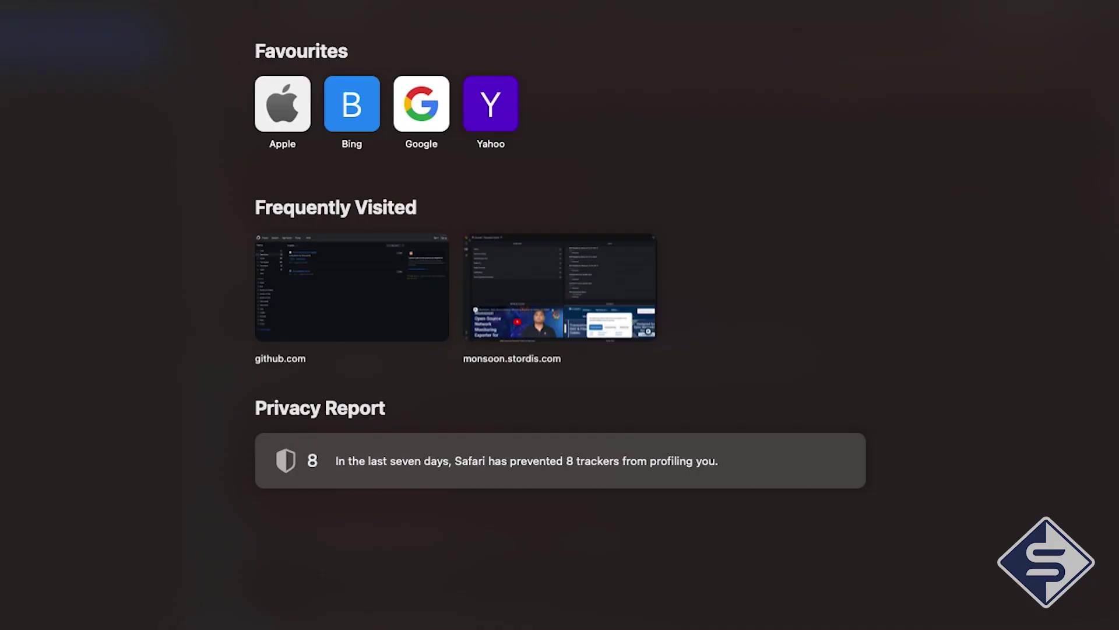
# Load 10.10.131.6:8000 in Safari and select the DisallowedHost Exception Value text.
pyautogui.write('10.10.131.6')
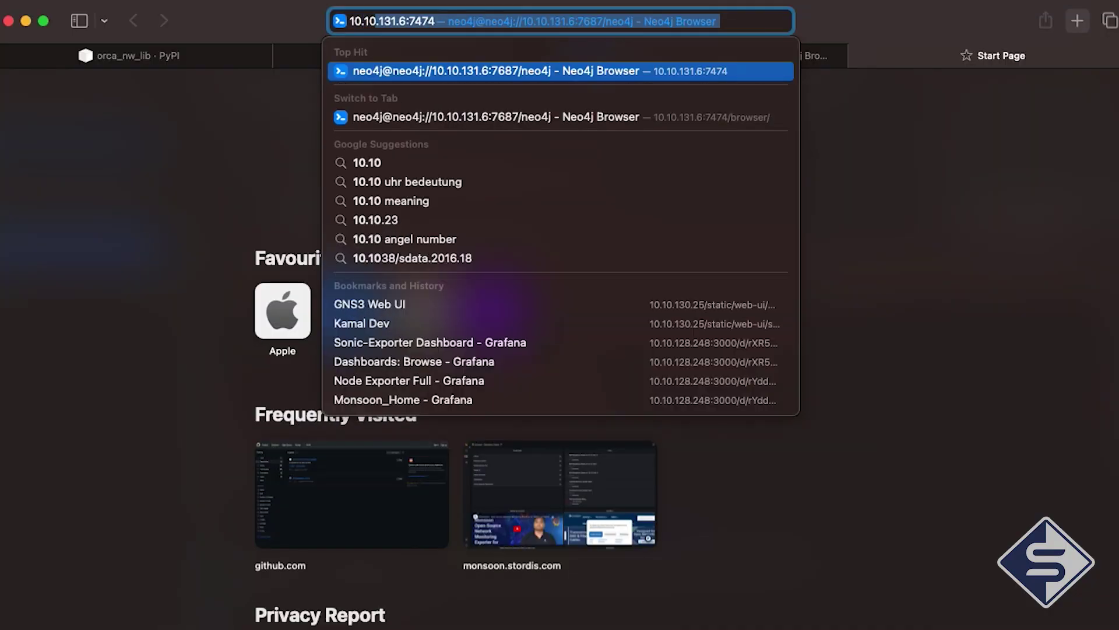
pyautogui.write(':8000')
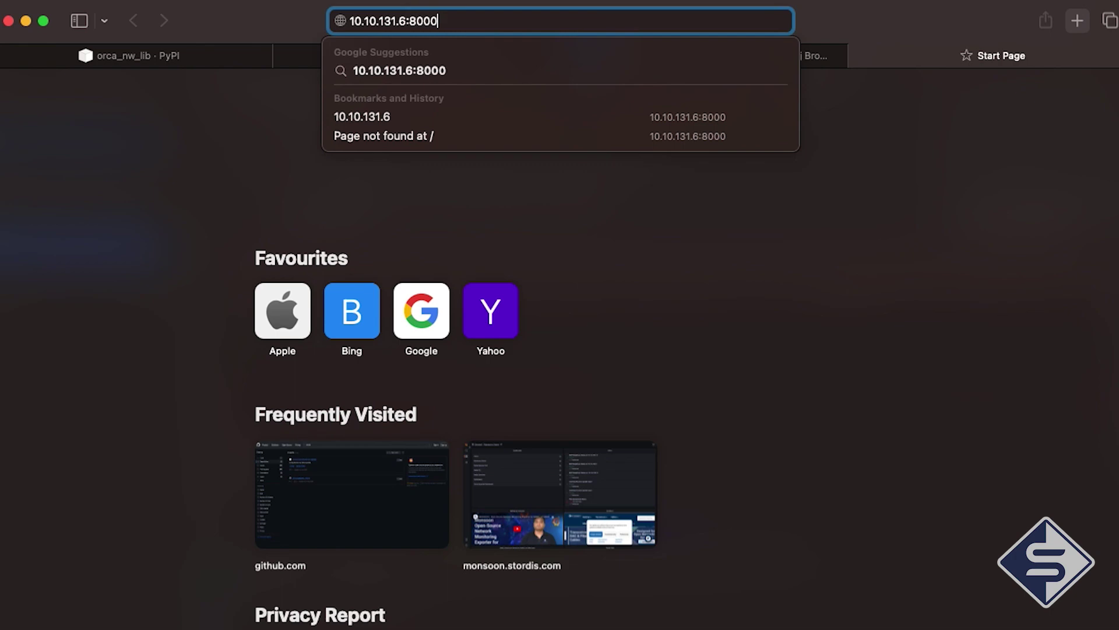
pyautogui.press('Return')
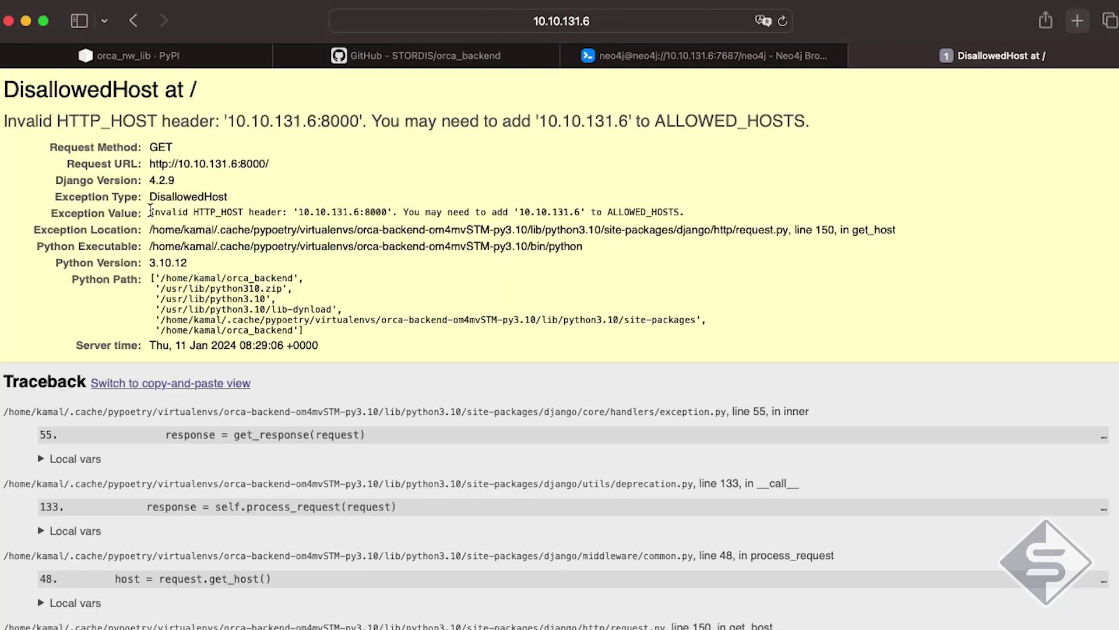
pyautogui.moveTo(151, 211); pyautogui.dragTo(700, 210)
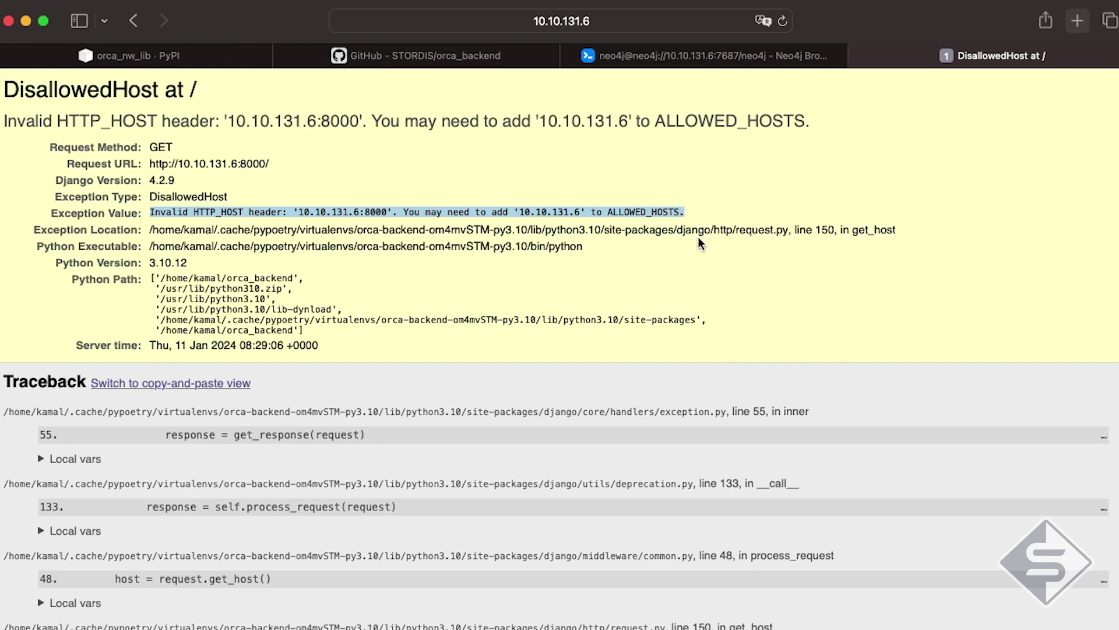
pyautogui.write('nano or')
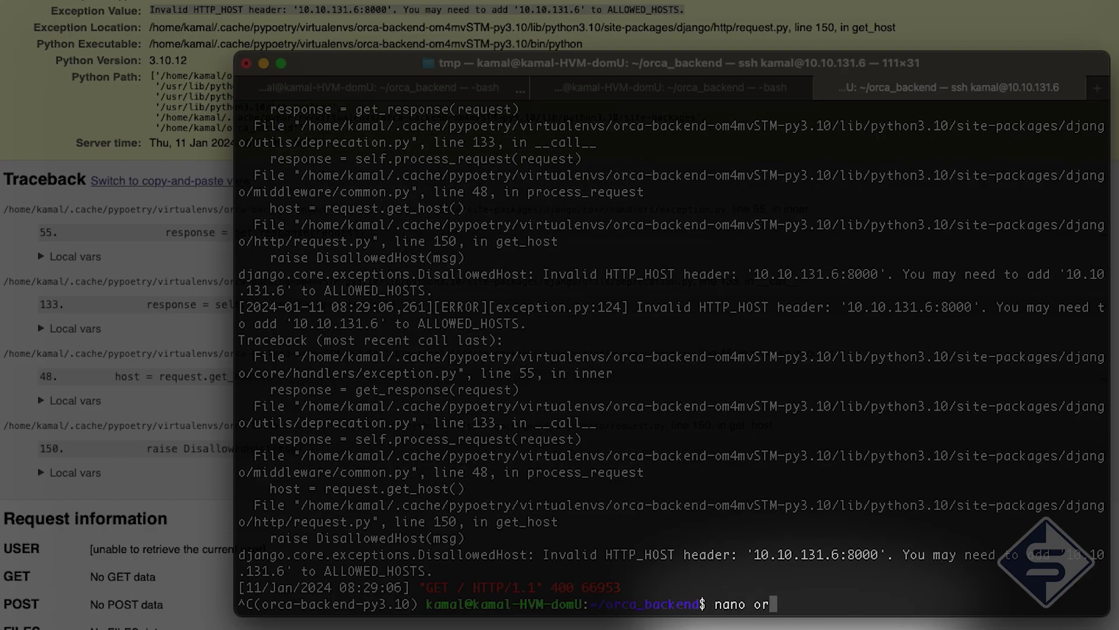
pyautogui.write('ca_')
# Open orca_backend's settings.py in nano.
pyautogui.press('Tab')
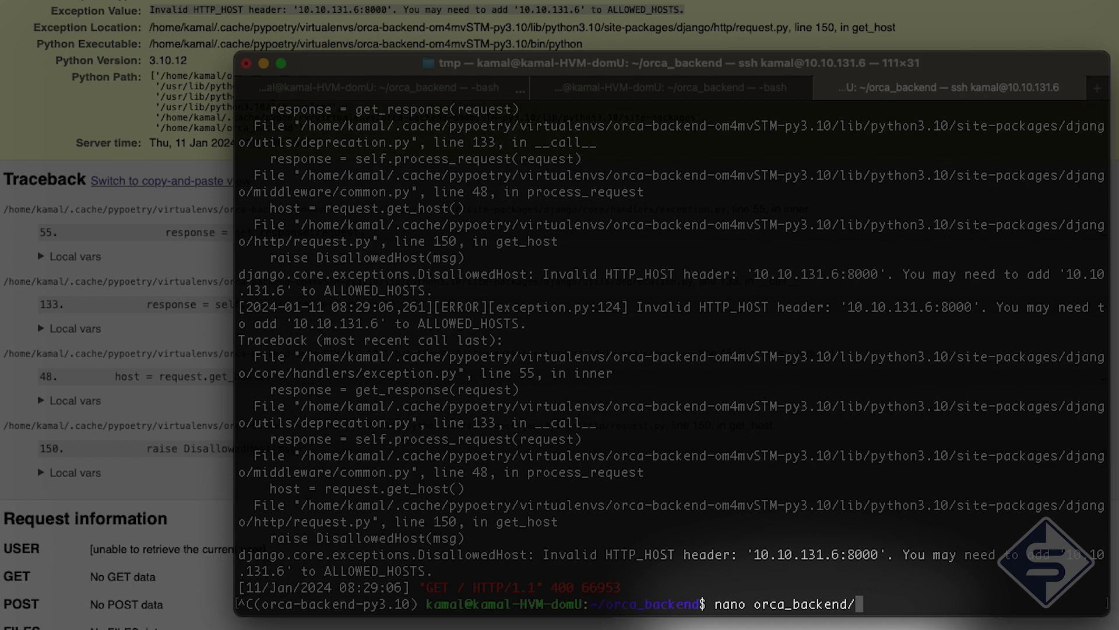
pyautogui.write('setti')
pyautogui.press('Tab')
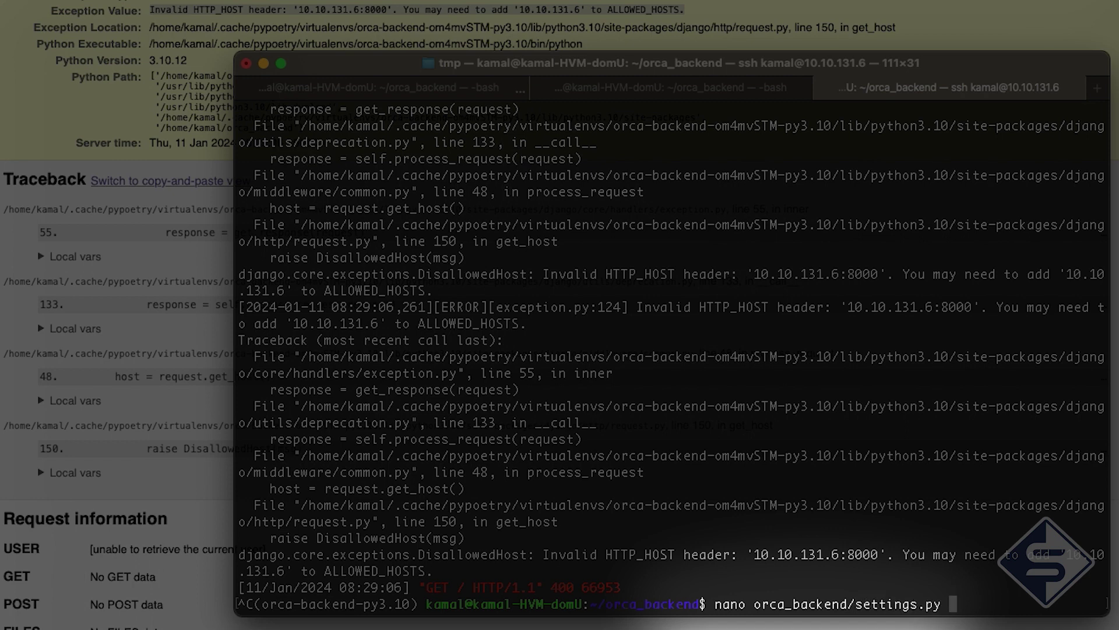
pyautogui.press('Return')
# Uncomment ALLOWED_HOSTS = ['*'], save settings.py, and rerun the server on 0.0.0.0:8000.
pyautogui.press('Down')
pyautogui.press('Down')
pyautogui.press('Down')
pyautogui.press('Down')
pyautogui.press('Down')
pyautogui.press('Down')
pyautogui.press('Down')
pyautogui.press('Down')
pyautogui.press('Down')
pyautogui.press('Down')
pyautogui.press('Down')
pyautogui.press('Down')
pyautogui.press('Down')
pyautogui.press('Down')
pyautogui.press('Down')
pyautogui.press('Down')
pyautogui.press('Down')
pyautogui.press('Down')
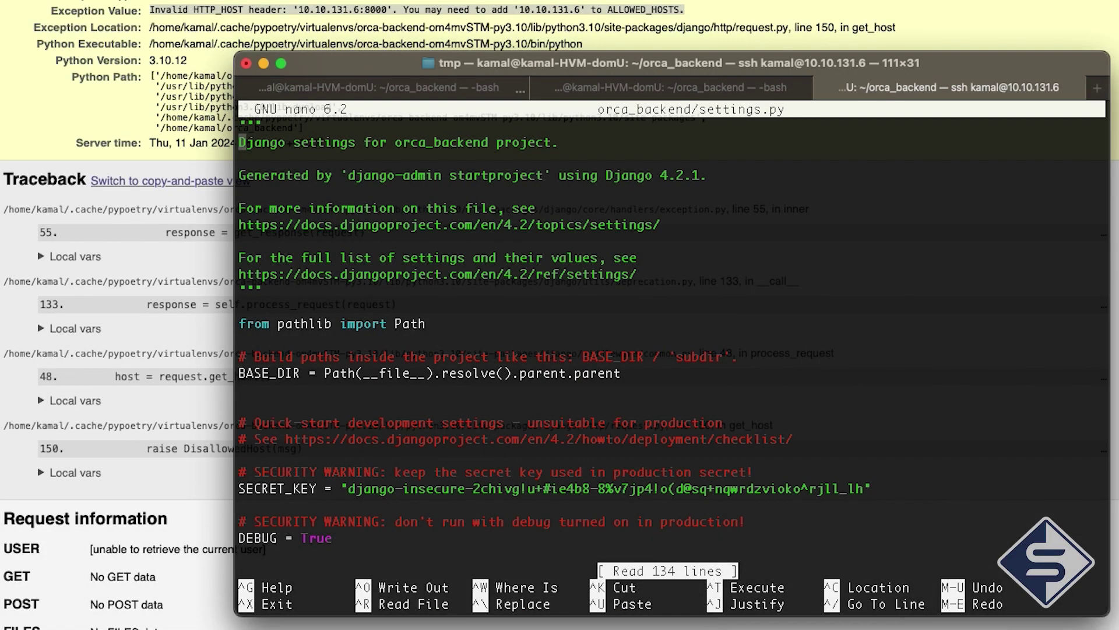
pyautogui.press('Down')
pyautogui.press('Down')
pyautogui.press('Down')
pyautogui.press('Down')
pyautogui.press('Down')
pyautogui.press('Down')
pyautogui.press('Down')
pyautogui.press('Down')
pyautogui.press('Down')
pyautogui.press('Down')
pyautogui.press('Down')
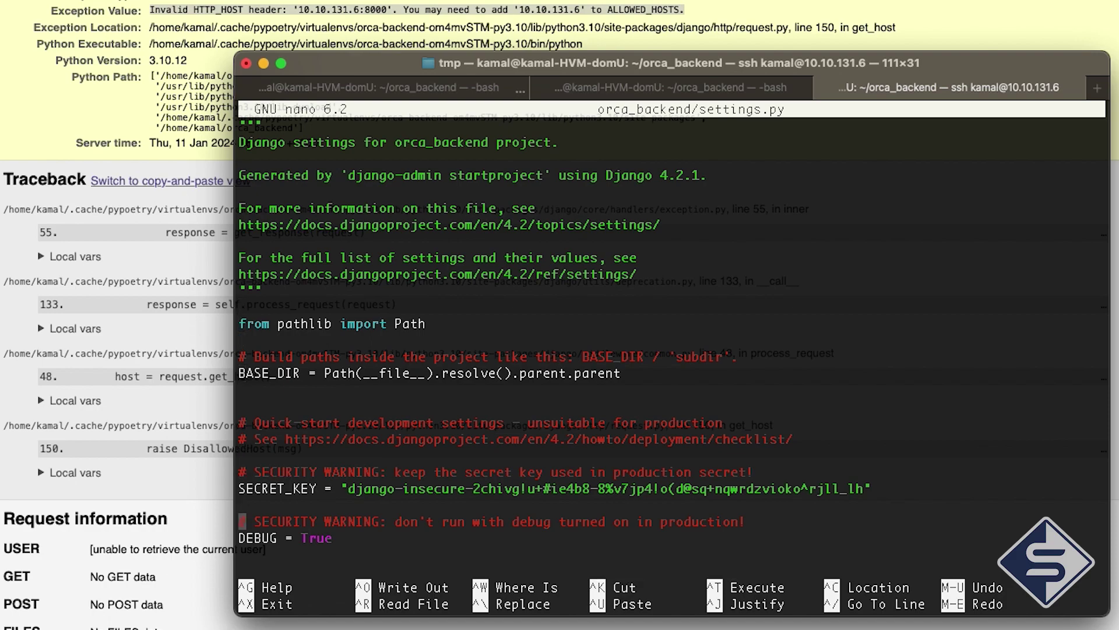
pyautogui.press('Up')
pyautogui.press('Up')
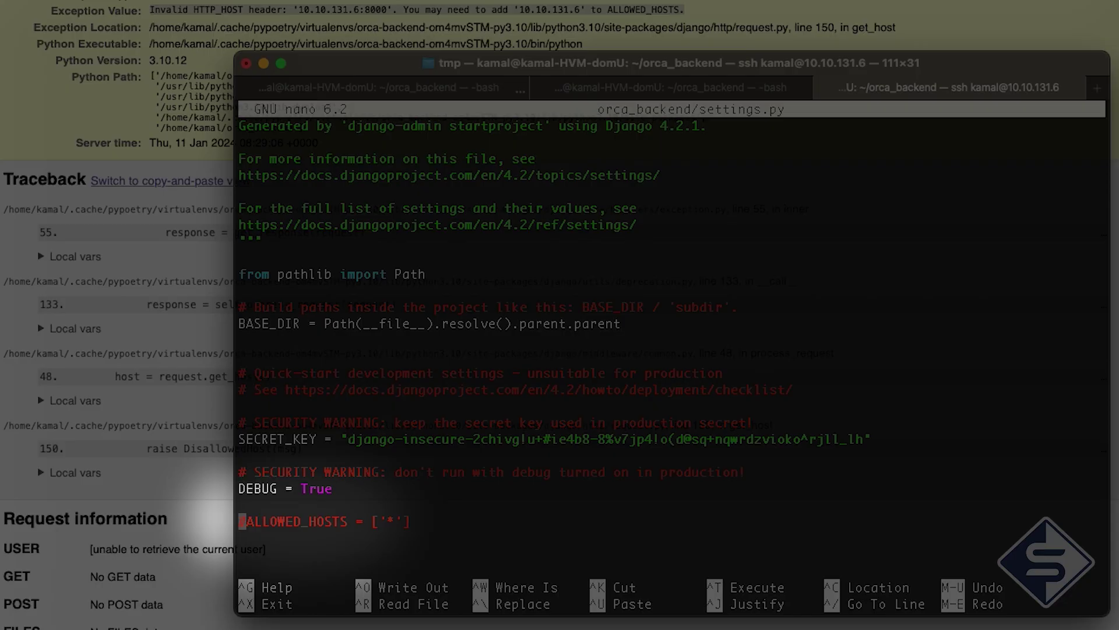
pyautogui.press('Delete')
pyautogui.hotkey('ctrl', 'o')
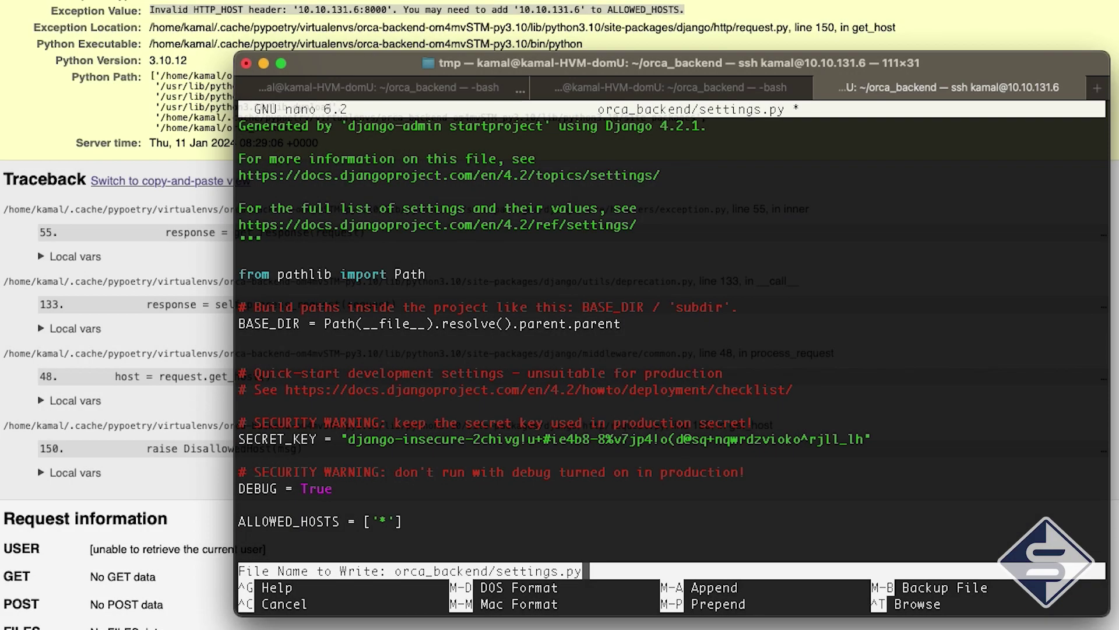
pyautogui.press('Return')
pyautogui.hotkey('ctrl', 'x')
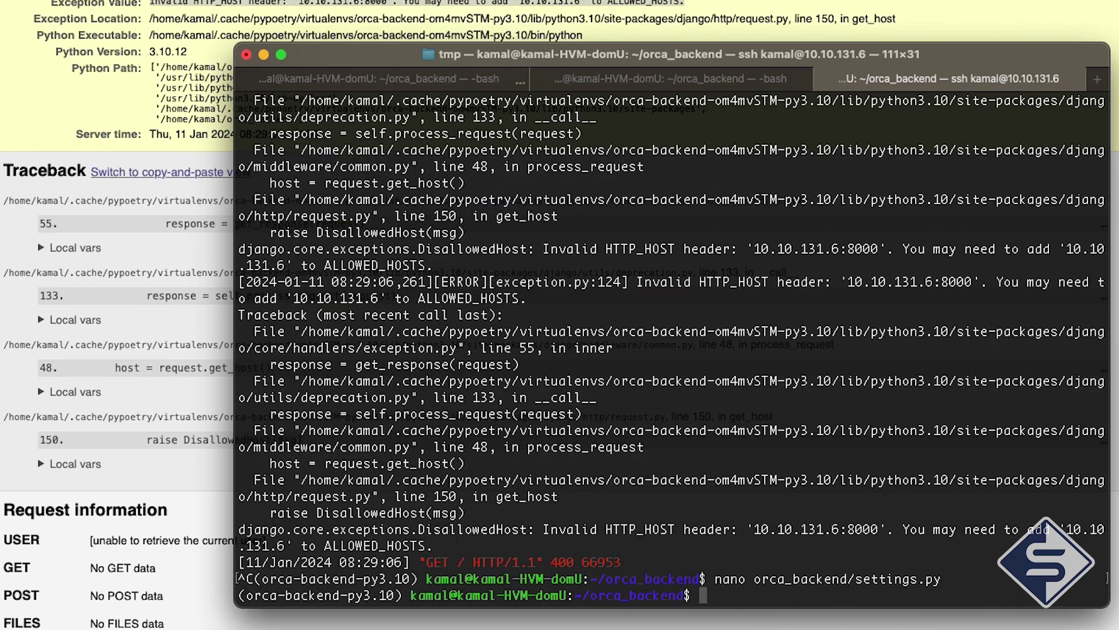
pyautogui.press('Up')
pyautogui.press('Up')
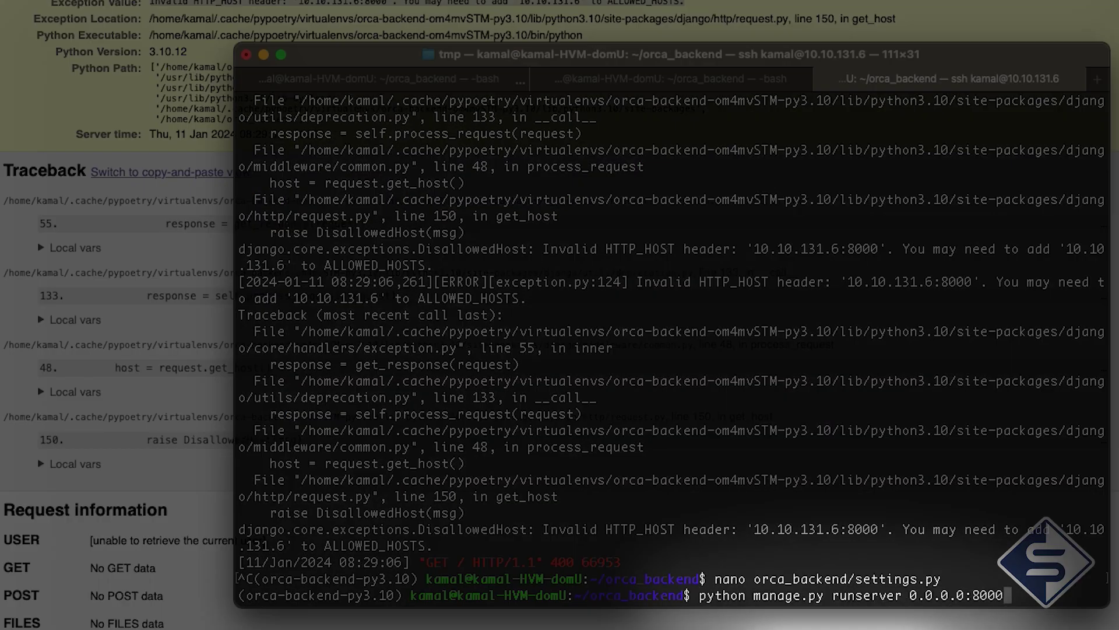
pyautogui.press('Return')
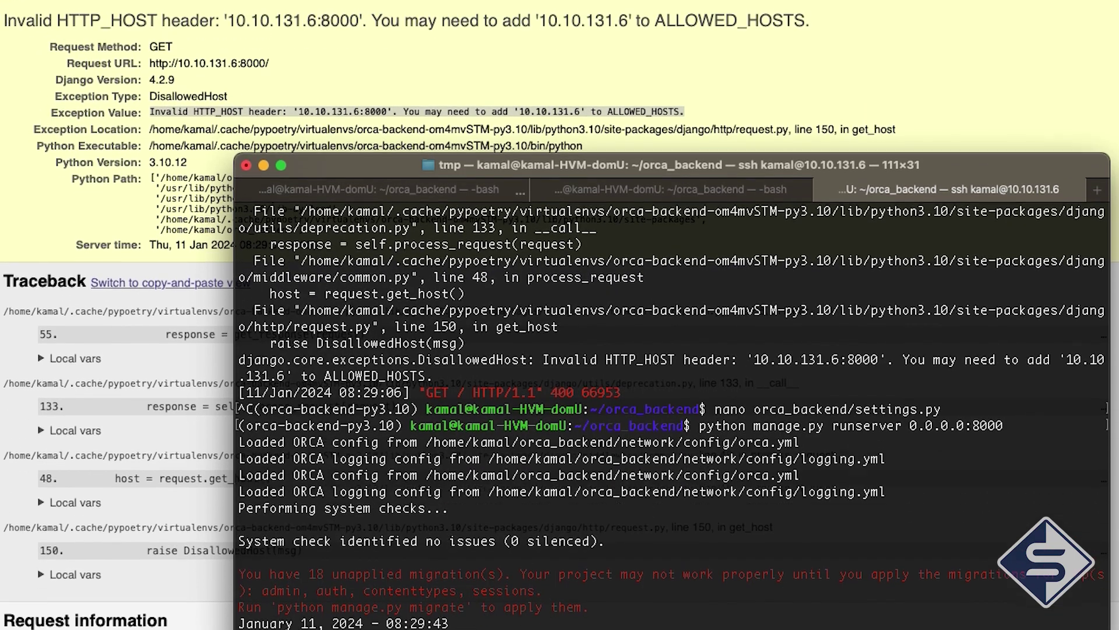
# Load the backend's 10.10.131.6:8000/devices endpoint and confirm it returns an empty 204 response.
pyautogui.press('super+Tab')
pyautogui.click(783, 18)
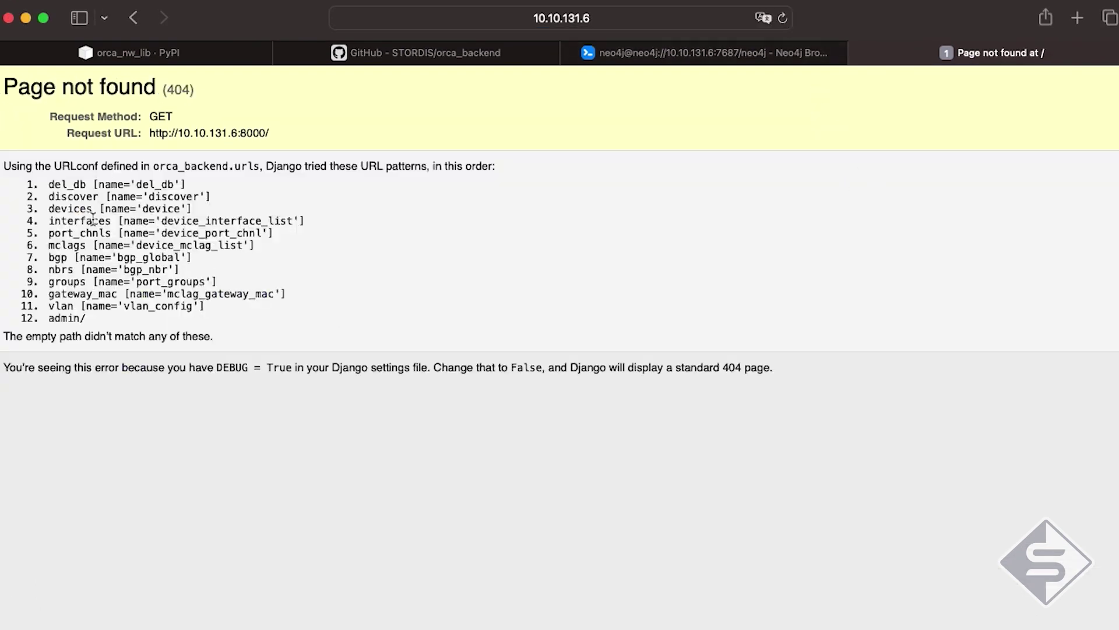
pyautogui.click(650, 22)
pyautogui.click(649, 21)
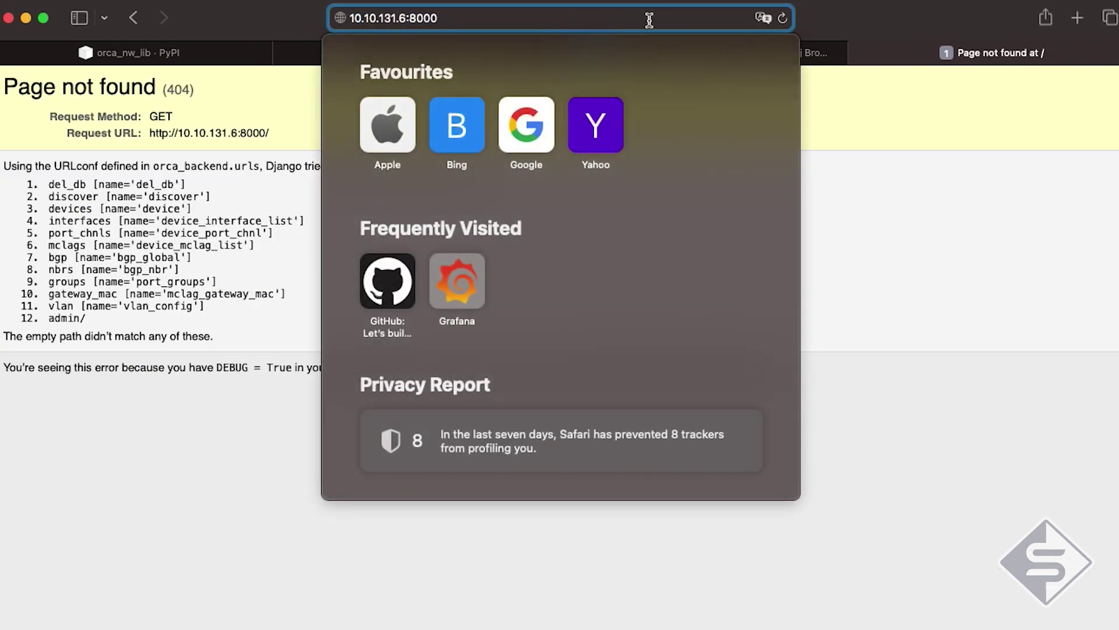
pyautogui.write('/devices')
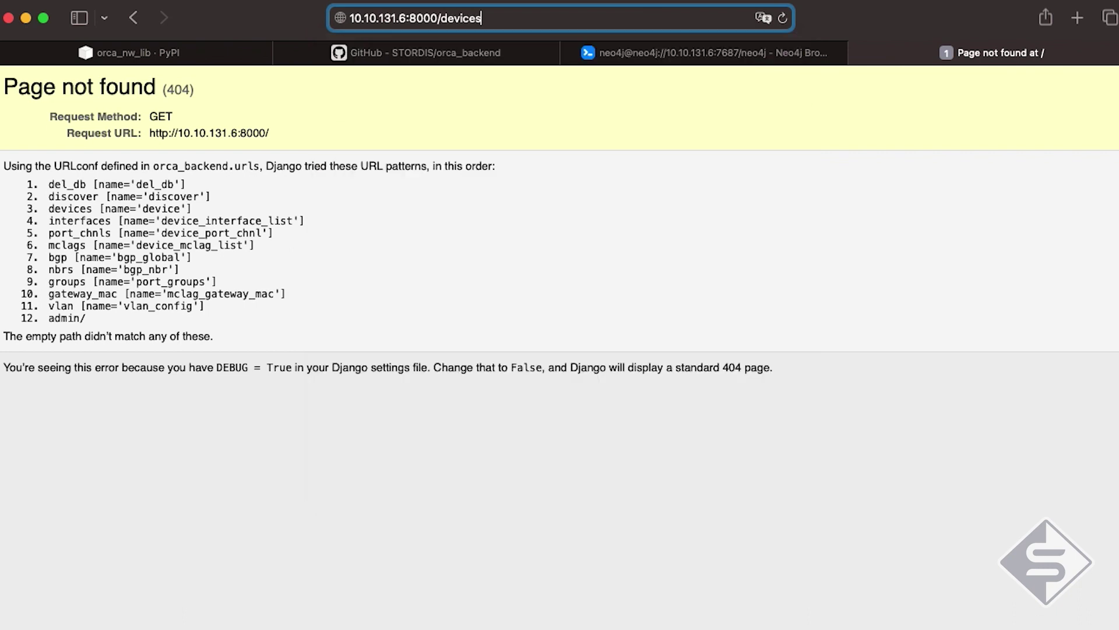
pyautogui.press('Return')
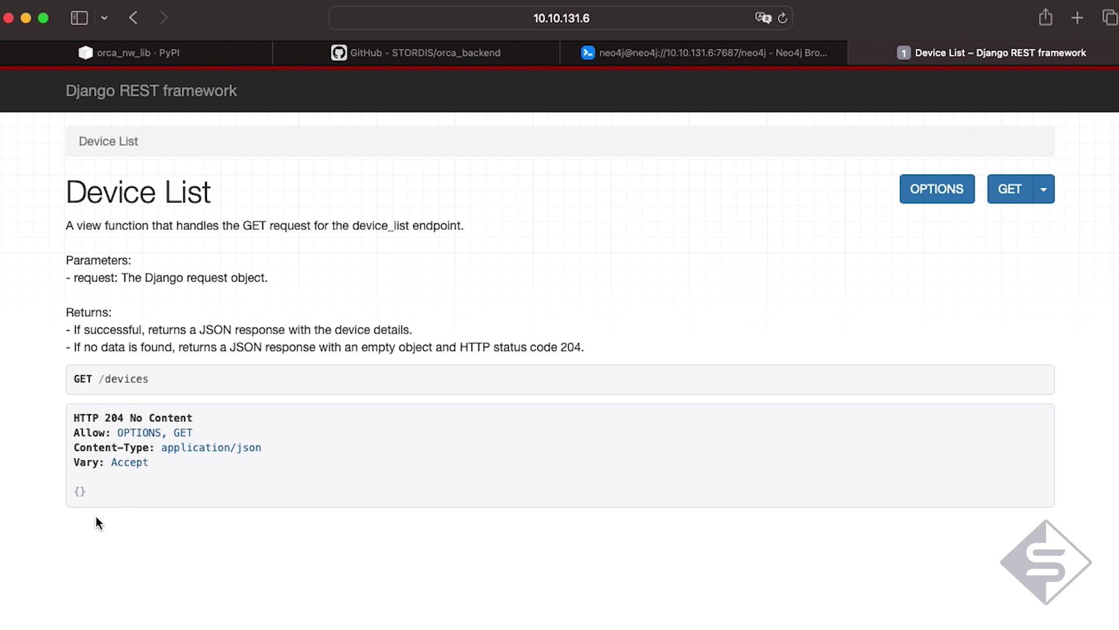
pyautogui.moveTo(85, 496); pyautogui.dragTo(71, 493)
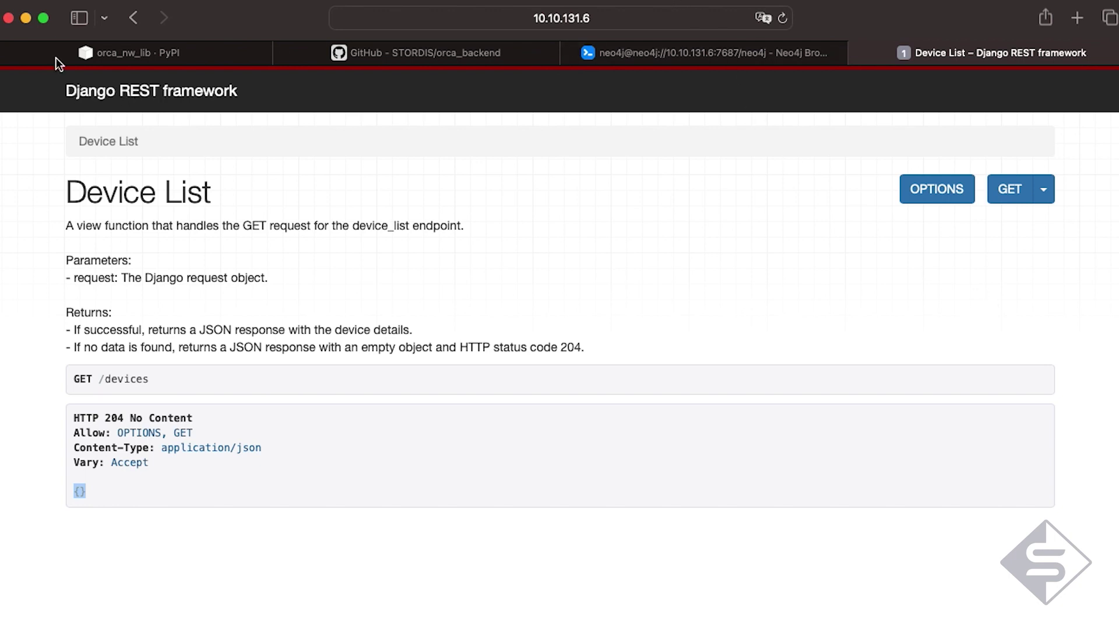
pyautogui.click(130, 19)
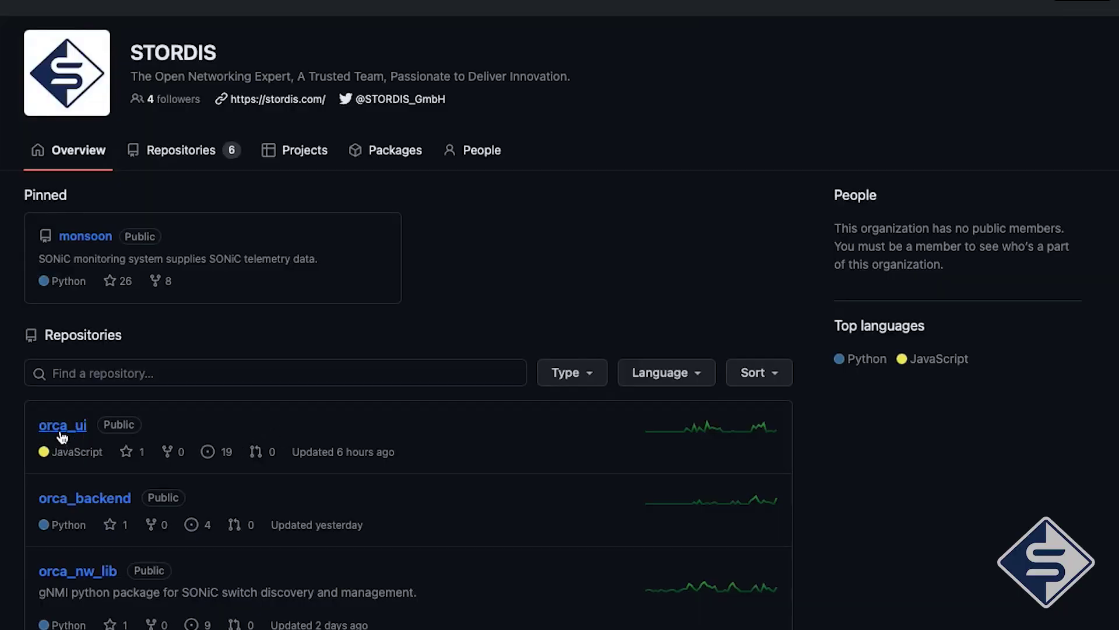
# Open the orca_ui repository README and select its sudo apt-get install npm command.
pyautogui.click(61, 431)
pyautogui.scroll(-5, 65, 424)
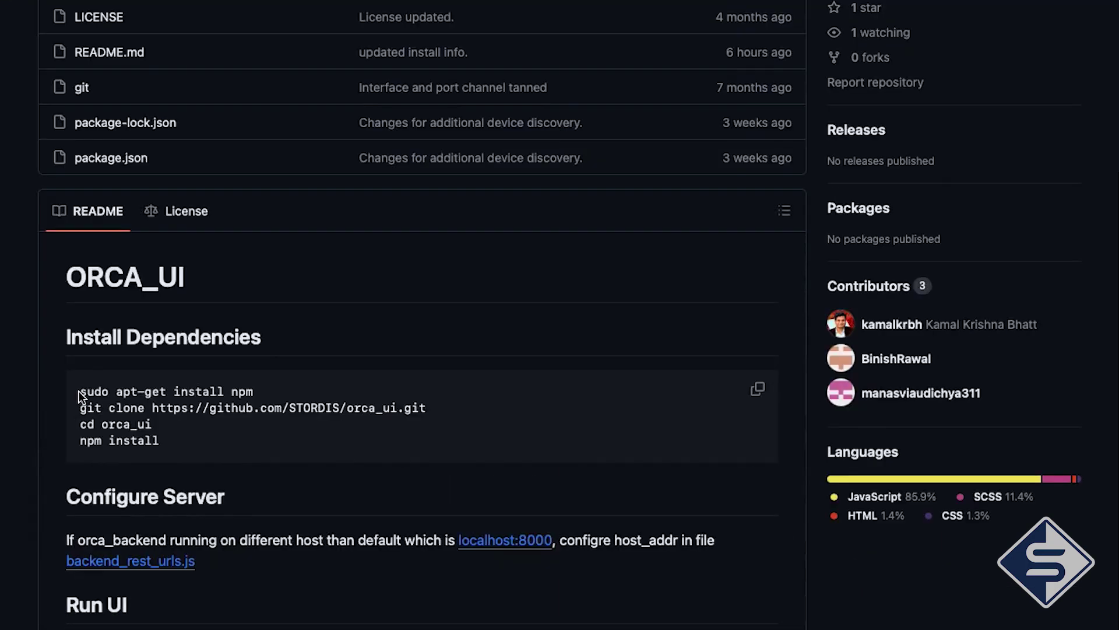
pyautogui.moveTo(81, 391); pyautogui.dragTo(267, 396)
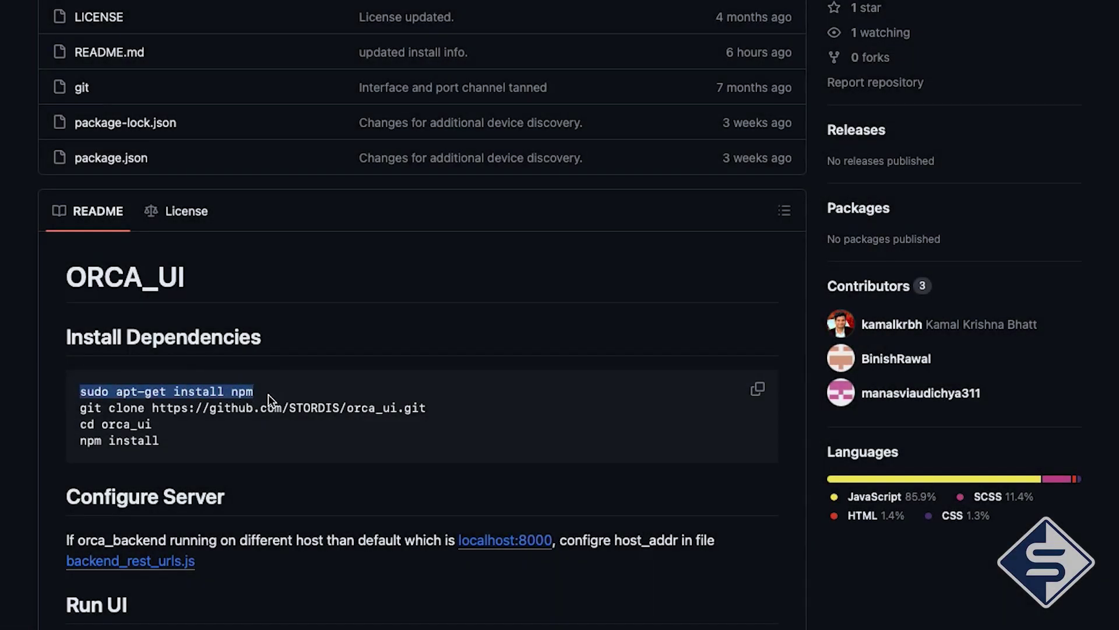
pyautogui.press('super+Tab')
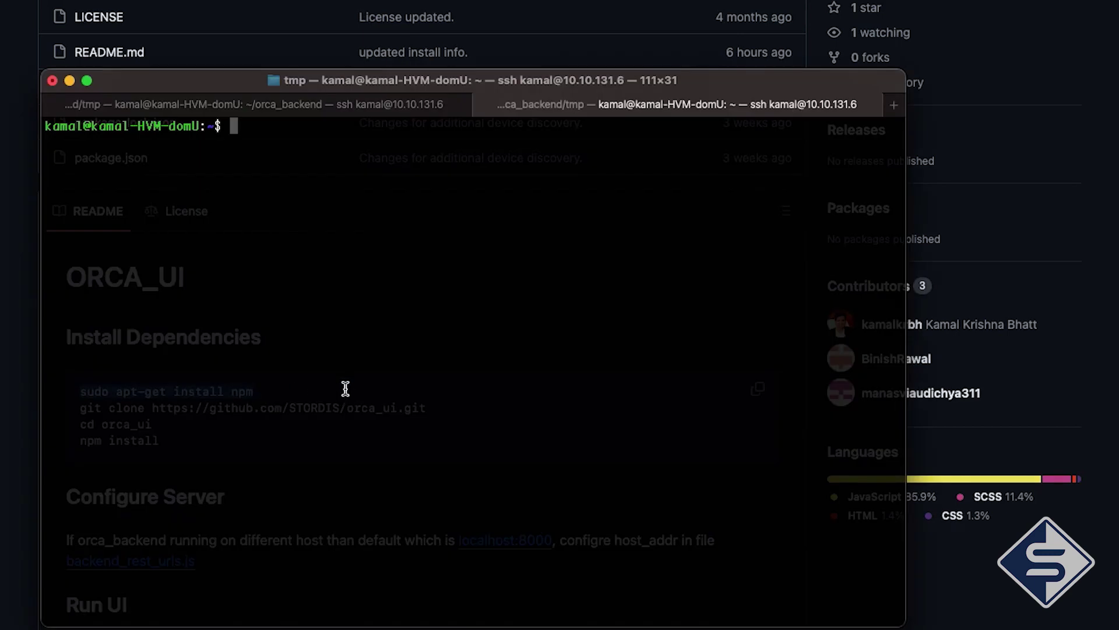
# Install npm by running sudo apt-get install npm with the sudo password.
pyautogui.press('super+v')
pyautogui.press('Return')
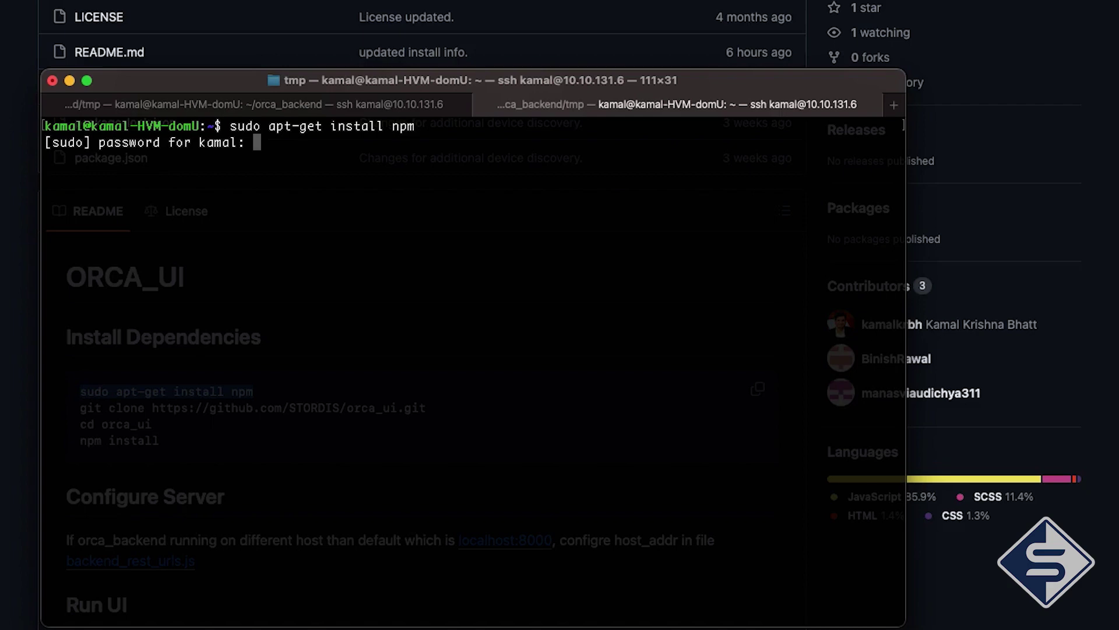
pyautogui.press('Return')
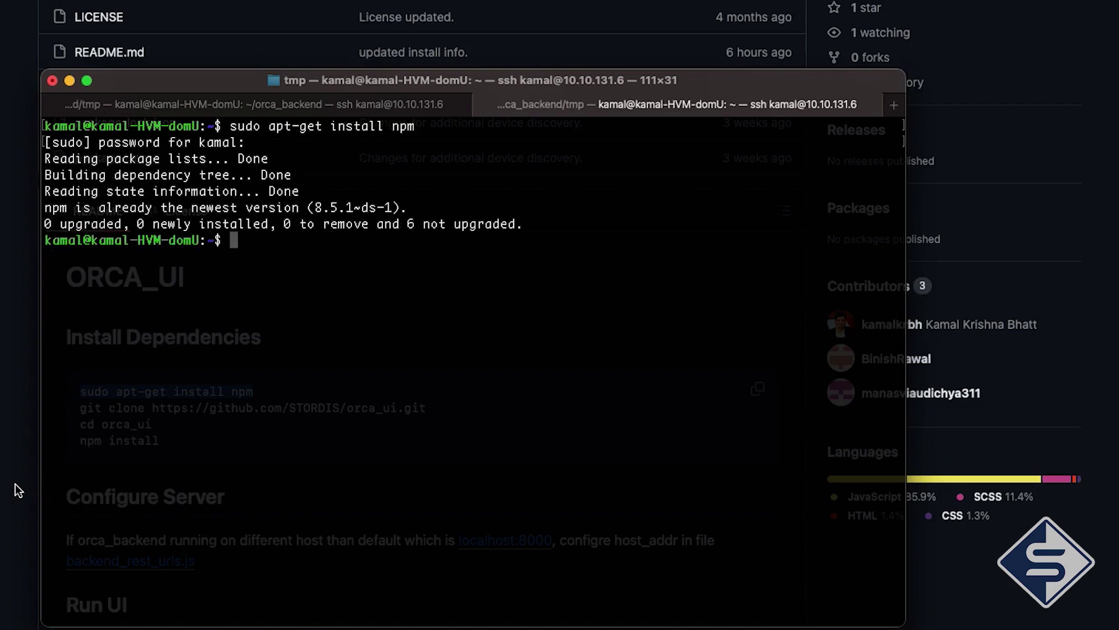
# Copy the git clone command from the README and clone the orca_ui repository.
pyautogui.click(19, 490)
pyautogui.moveTo(80, 407); pyautogui.dragTo(482, 412)
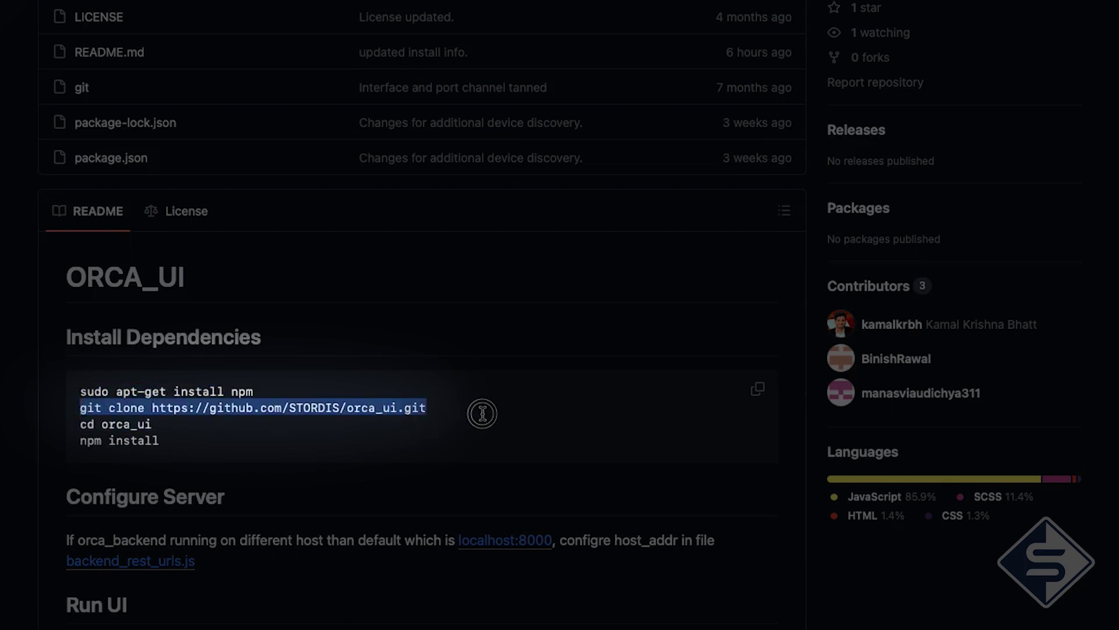
pyautogui.press('super+c')
pyautogui.press('super+Tab')
pyautogui.press('super+v')
pyautogui.press('Return')
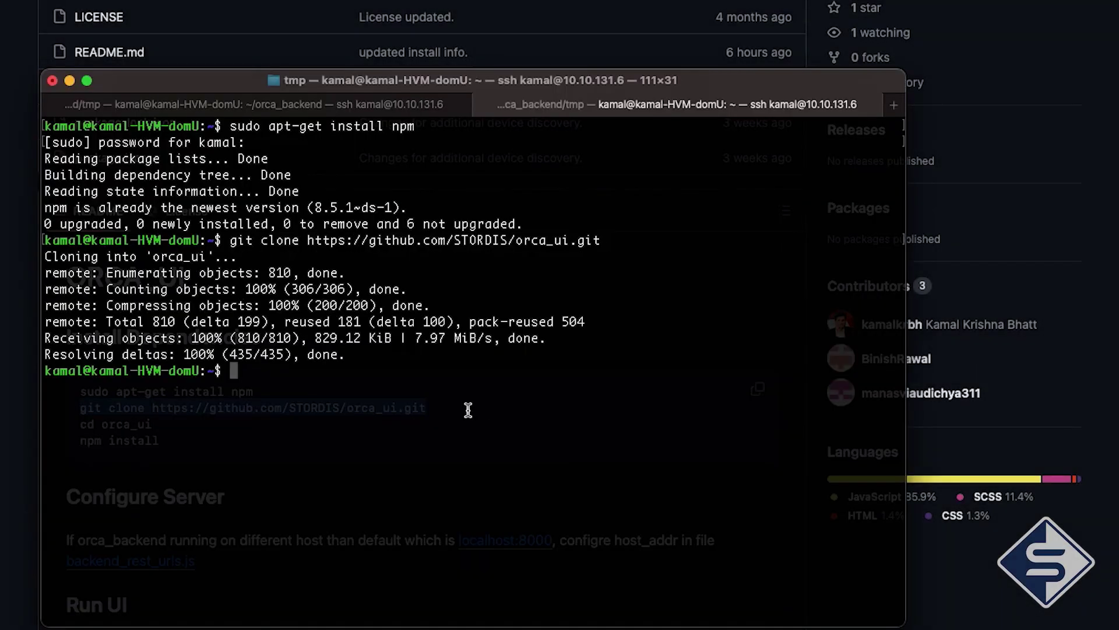
# Enter the orca_ui folder and run npm install, adding 1494 packages.
pyautogui.write('cd orca_ui/')
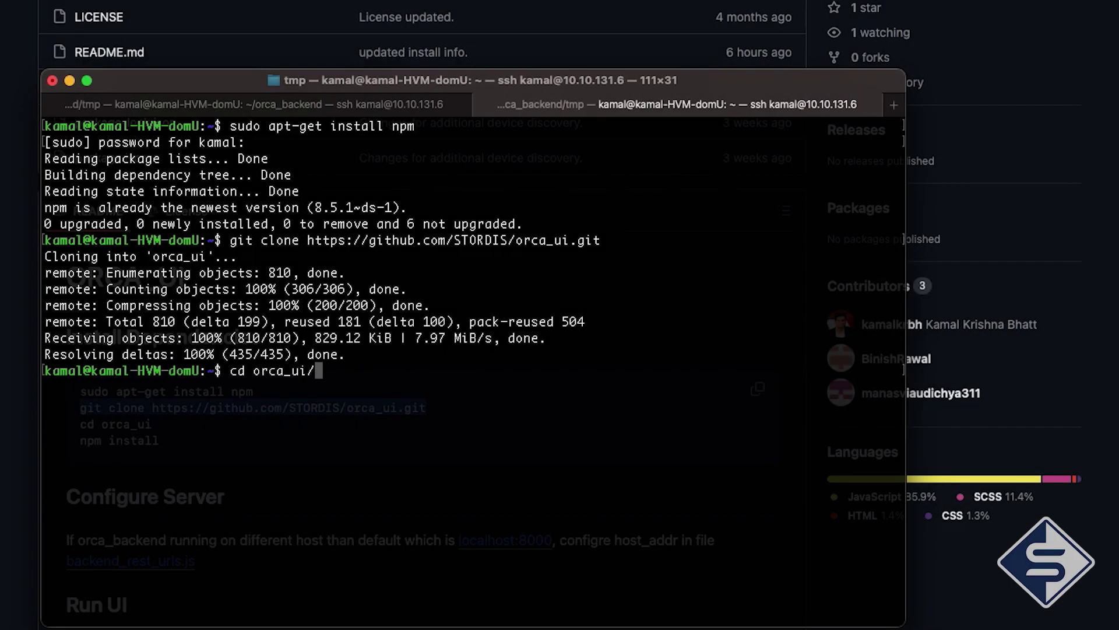
pyautogui.press('Return')
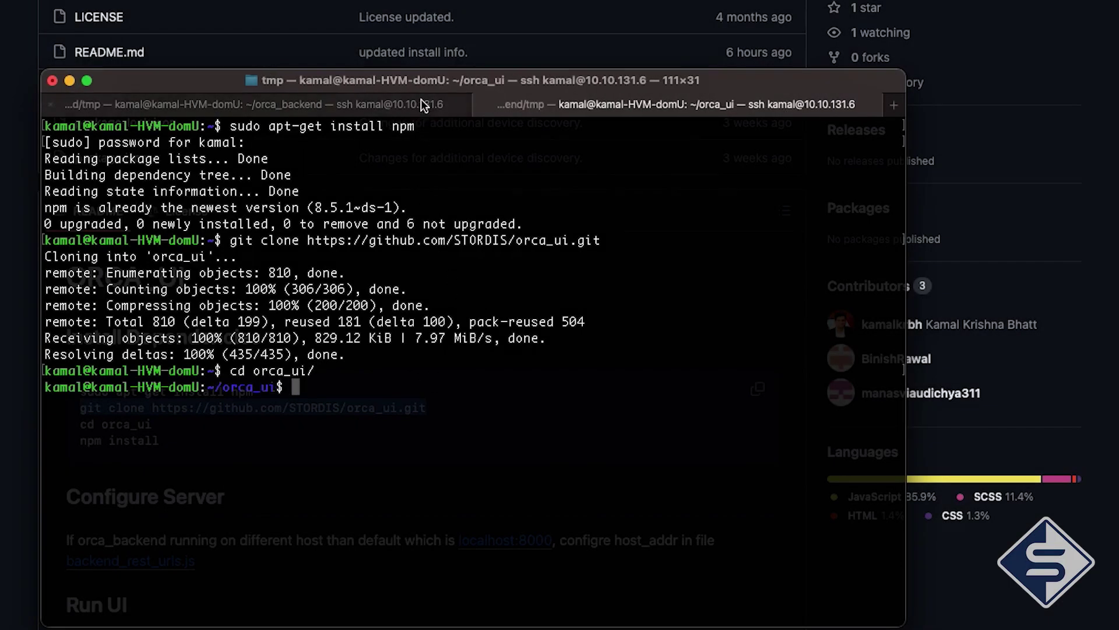
pyautogui.moveTo(420, 82); pyautogui.dragTo(683, 26)
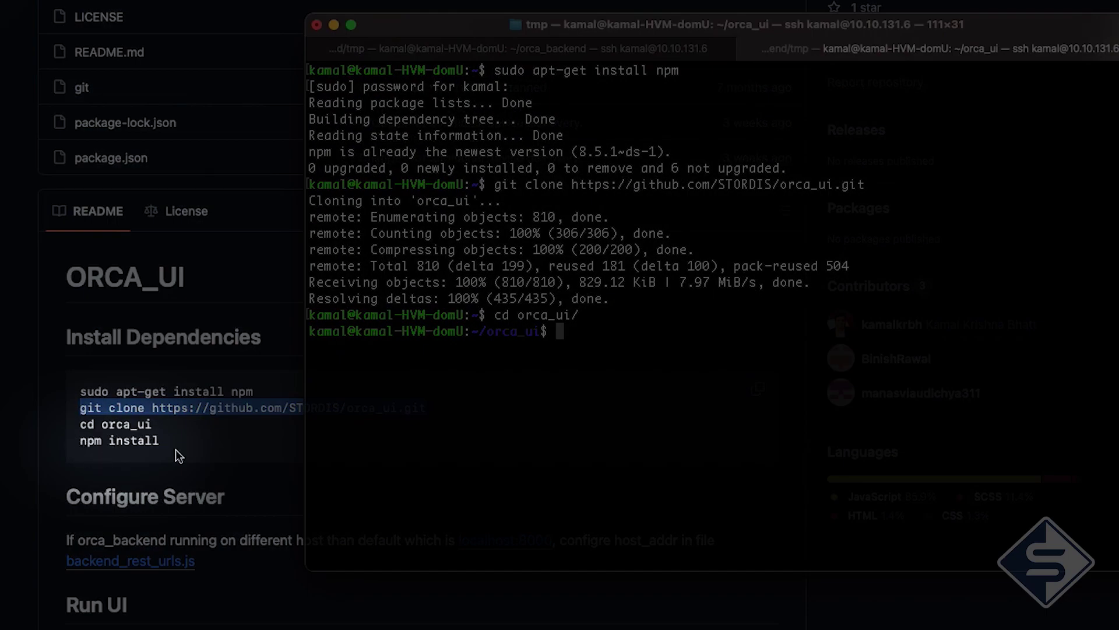
pyautogui.write('npm install')
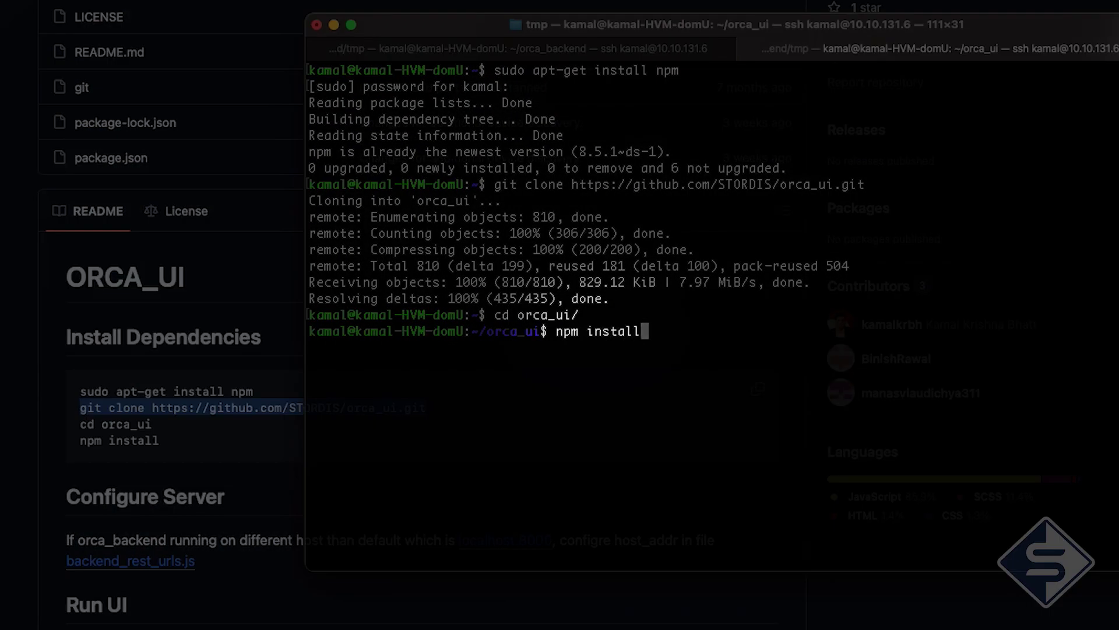
pyautogui.press('Return')
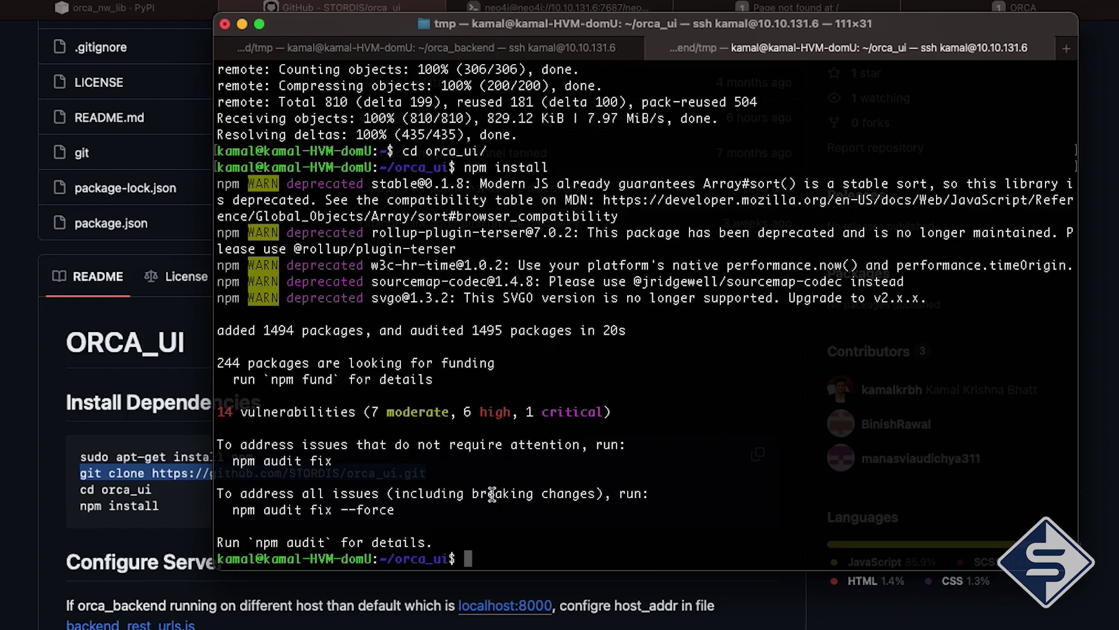
pyautogui.write('nano')
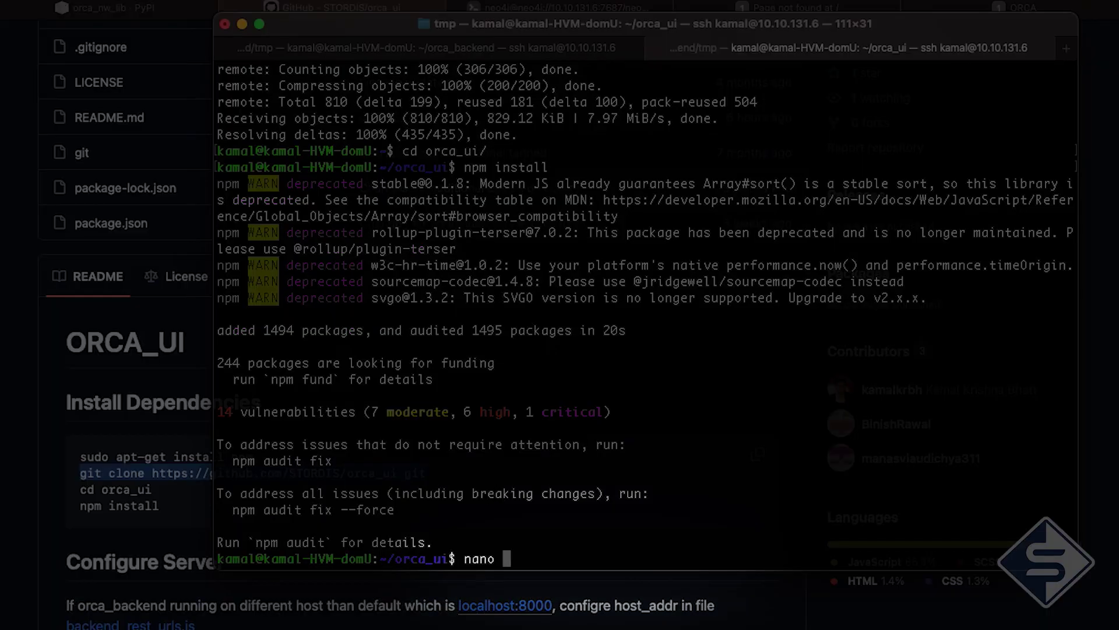
pyautogui.write(' src/back')
# In src/backend_rest_urls.js, replace localhost in host_addr with 10.10.131.6.
pyautogui.press('Tab')
pyautogui.press('Return')
pyautogui.press('Right')
pyautogui.press('Right')
pyautogui.press('Right')
pyautogui.press('Right')
pyautogui.press('Right')
pyautogui.press('Right')
pyautogui.press('Right')
pyautogui.press('Right')
pyautogui.press('Right')
pyautogui.press('Right')
pyautogui.press('Right')
pyautogui.press('Right')
pyautogui.press('Right')
pyautogui.press('Right')
pyautogui.press('Right')
pyautogui.press('Right')
pyautogui.press('Right')
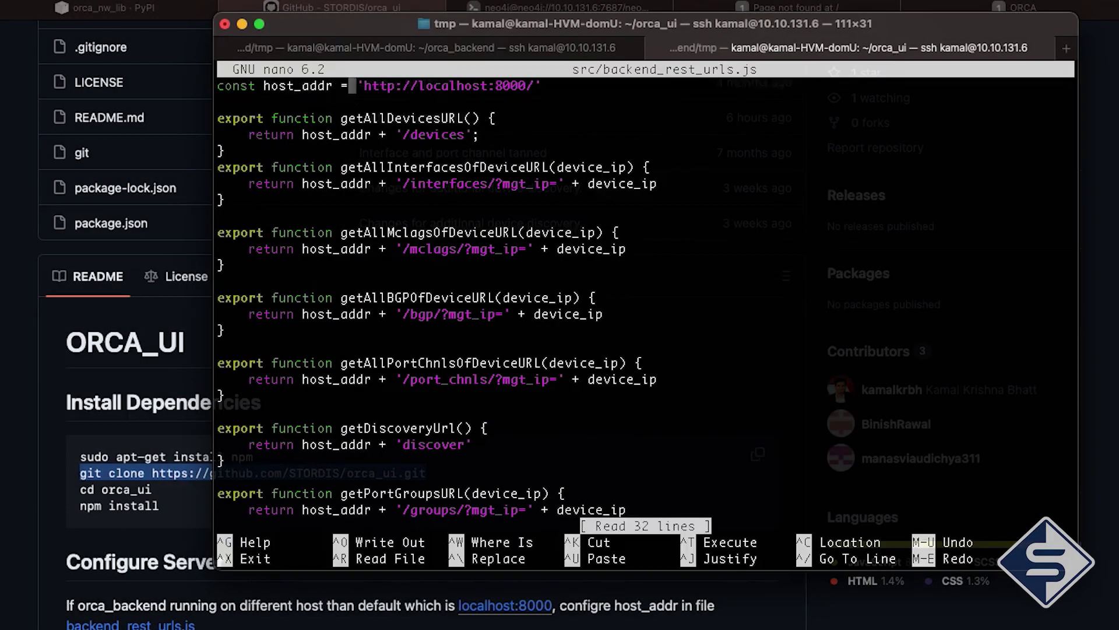
pyautogui.press('Right')
pyautogui.press('Right')
pyautogui.press('Right')
pyautogui.press('Right')
pyautogui.press('Right')
pyautogui.press('Right')
pyautogui.press('Right')
pyautogui.press('Right')
pyautogui.press('Right')
pyautogui.press('Delete')
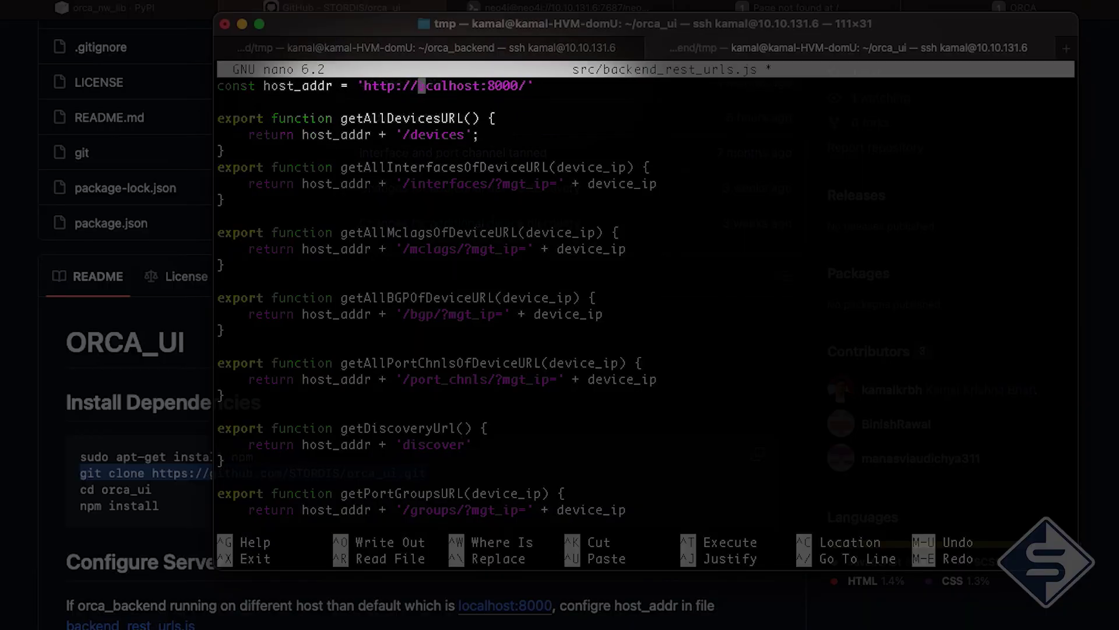
pyautogui.press('Delete')
pyautogui.press('Delete')
pyautogui.press('Delete')
pyautogui.press('Delete')
pyautogui.press('Delete')
pyautogui.press('Delete')
pyautogui.press('Delete')
pyautogui.press('Delete')
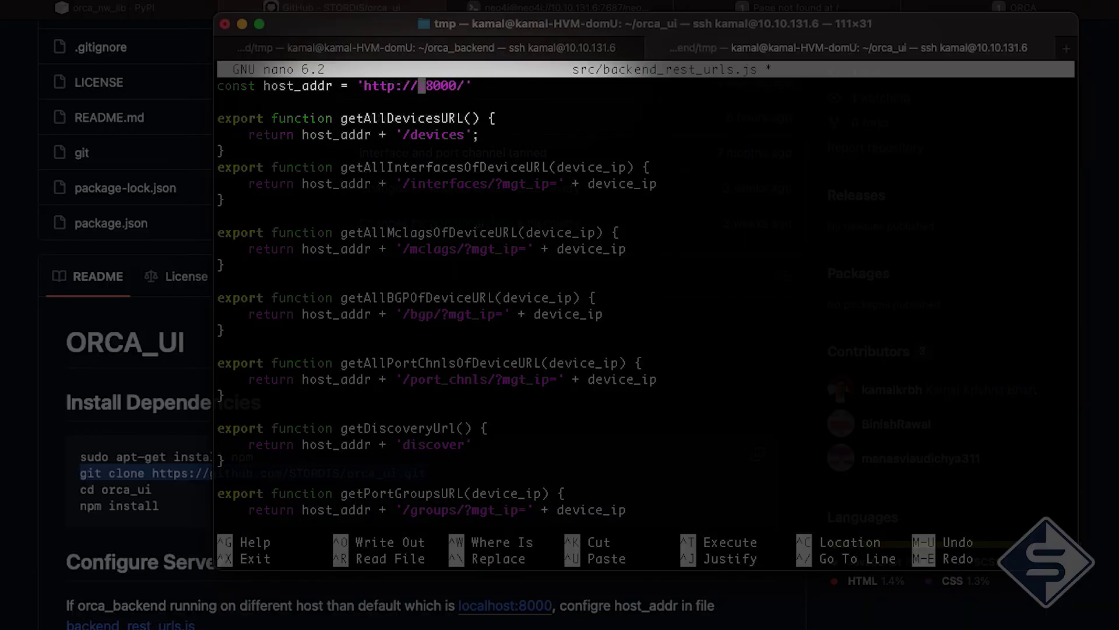
pyautogui.write('10.10.130')
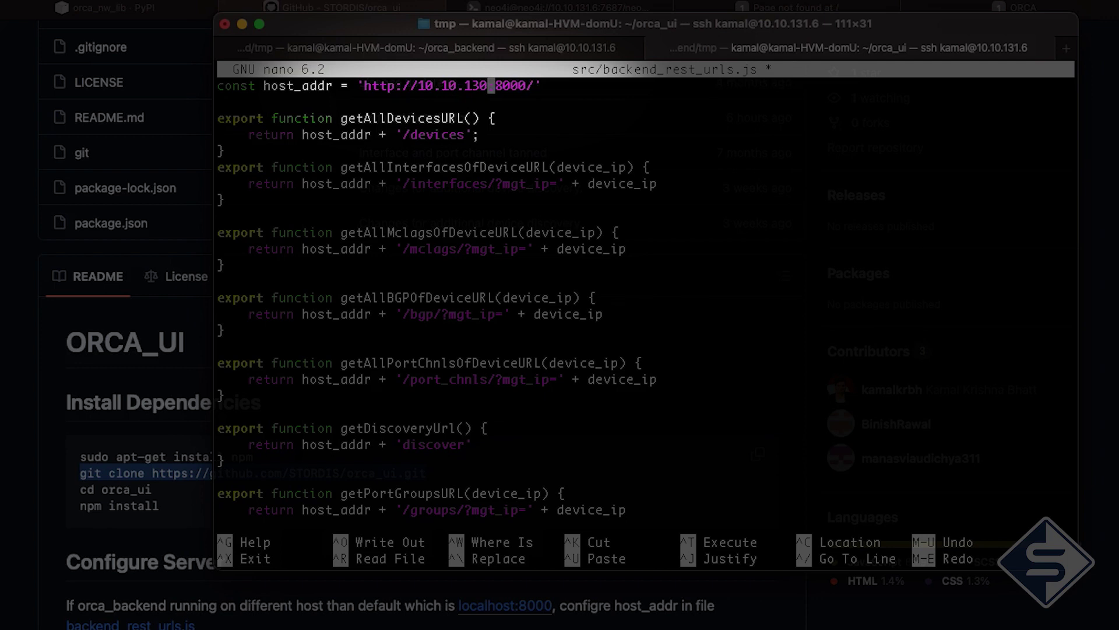
pyautogui.write('.')
pyautogui.press('BackSpace')
pyautogui.press('BackSpace')
pyautogui.write('1.6')
# Save backend_rest_urls.js and exit nano back to the shell.
pyautogui.hotkey('ctrl', 'o')
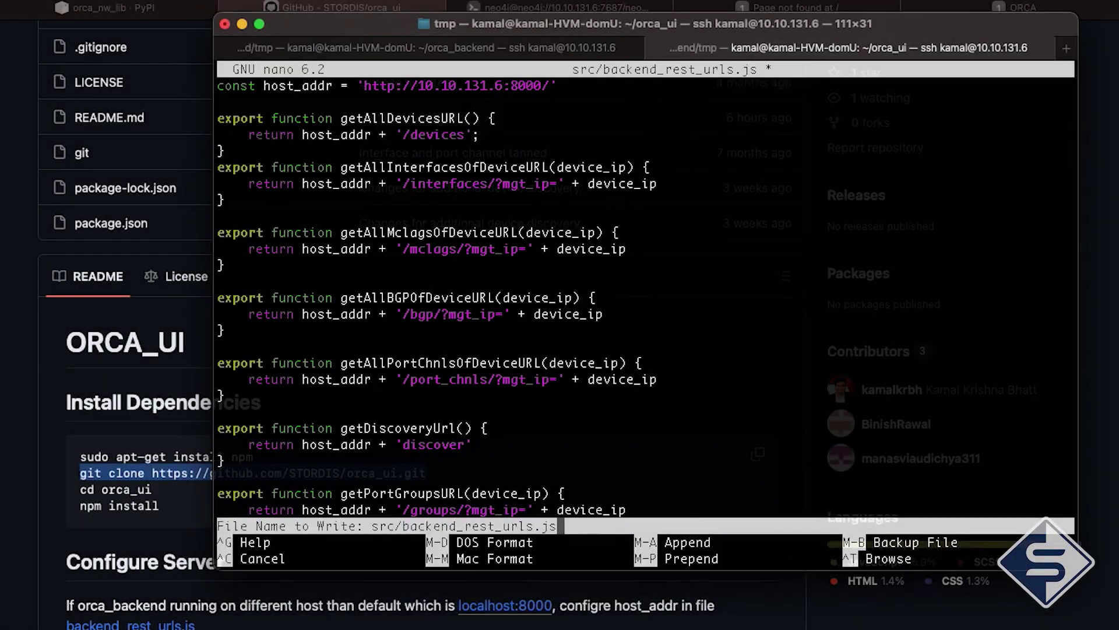
pyautogui.press('Return')
pyautogui.hotkey('ctrl', 'x')
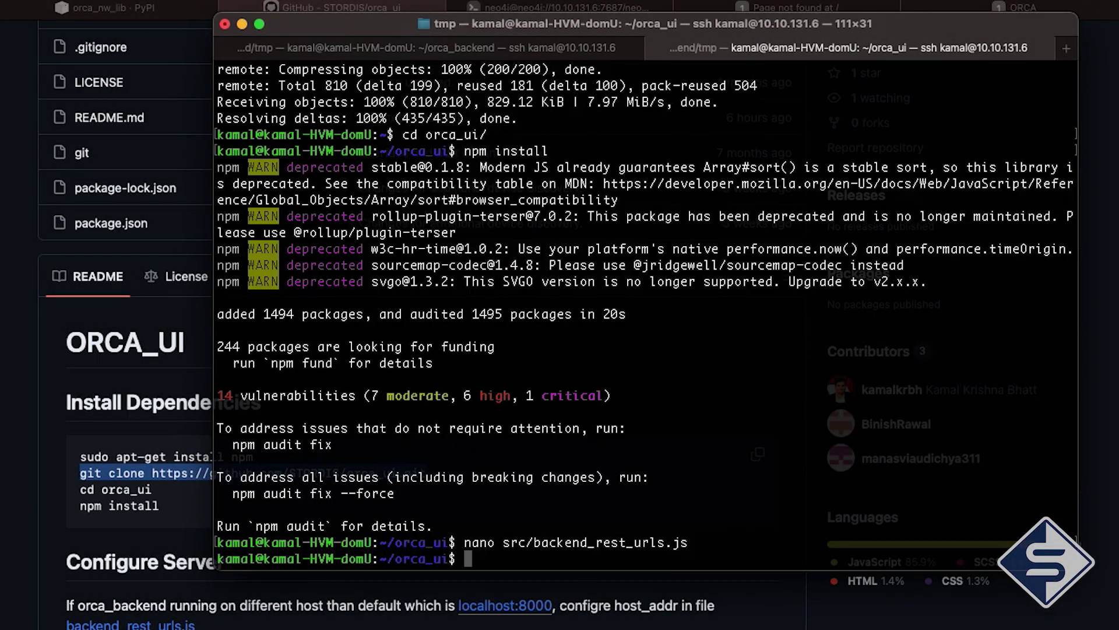
# Run npm start in orca_ui to launch the development server.
pyautogui.write('npm start')
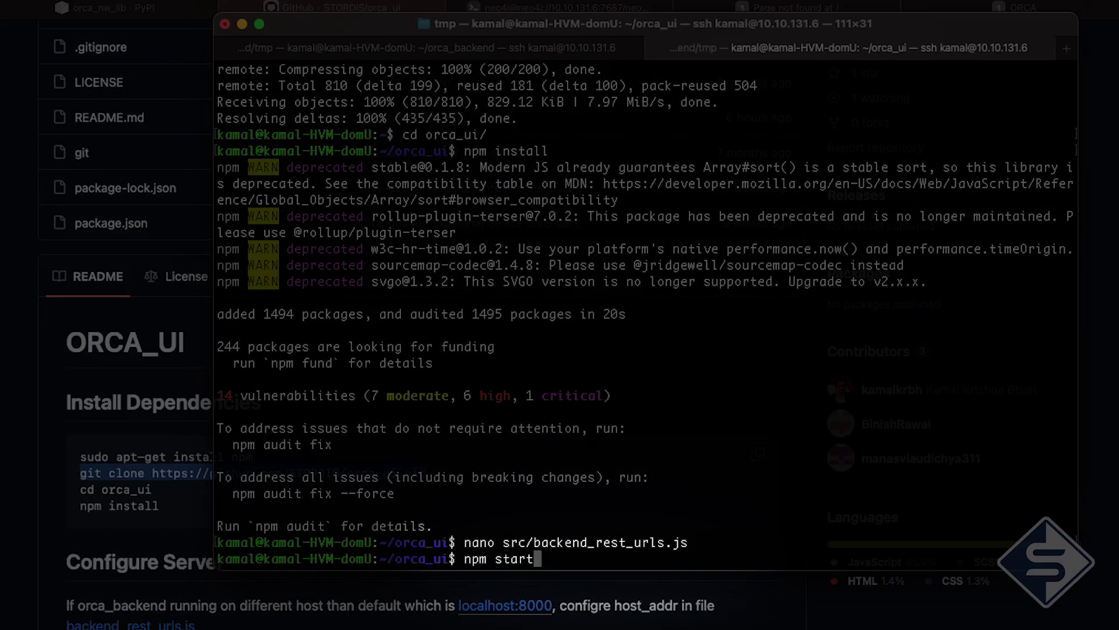
pyautogui.press('Return')
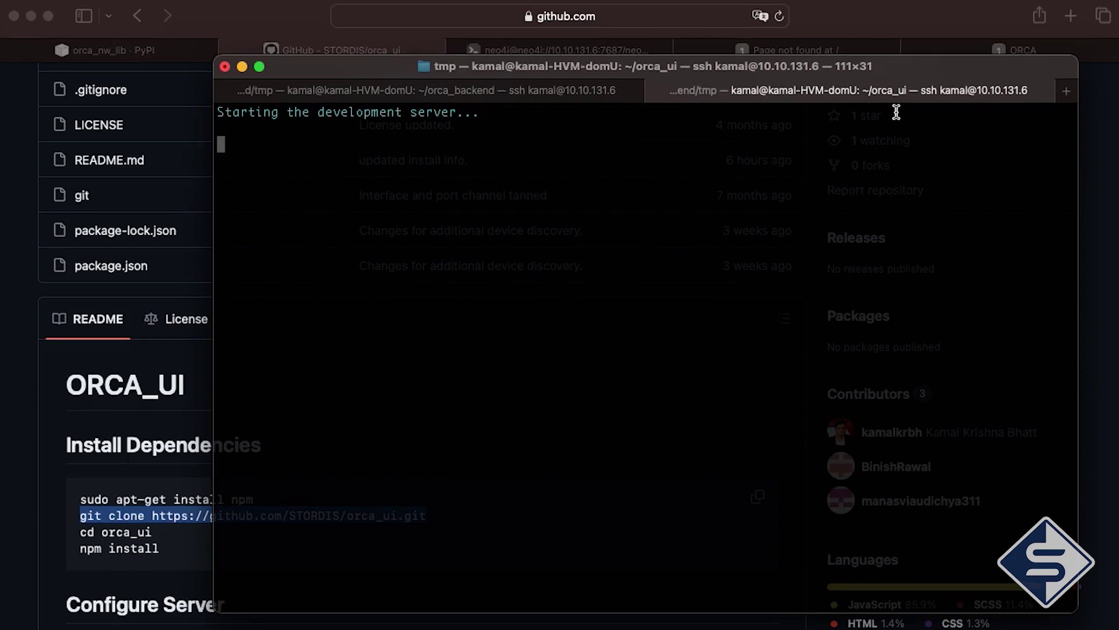
# Reload ORCA and submit a network discovery seeded from switch address 10.10.130.210.
pyautogui.click(934, 49)
pyautogui.click(780, 16)
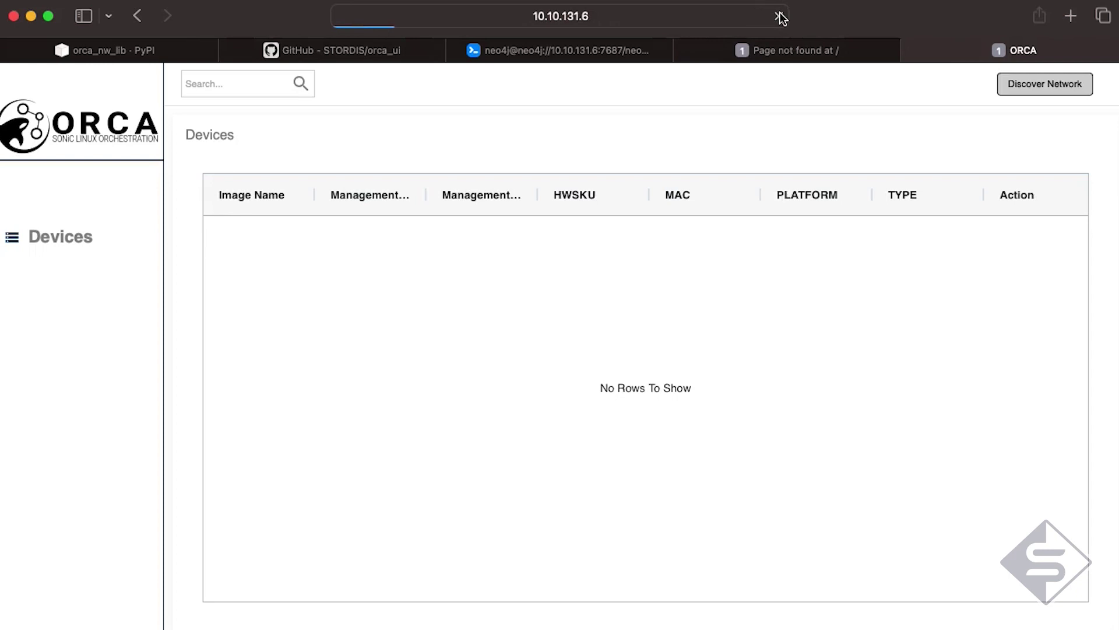
pyautogui.click(72, 252)
pyautogui.click(1019, 89)
pyautogui.click(494, 438)
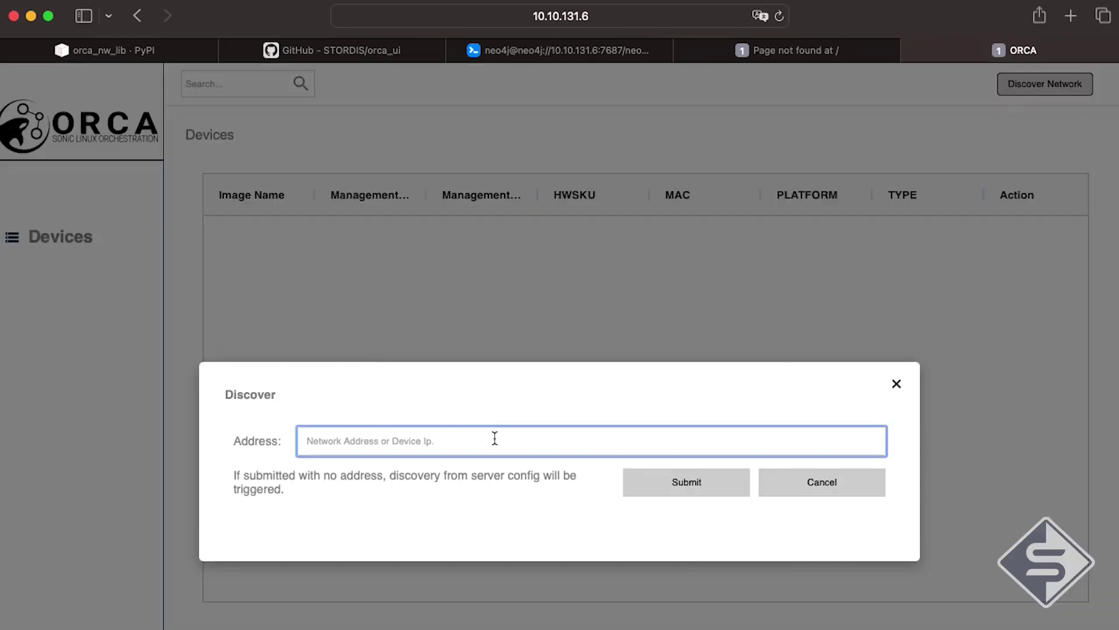
pyautogui.write('10.10.130.')
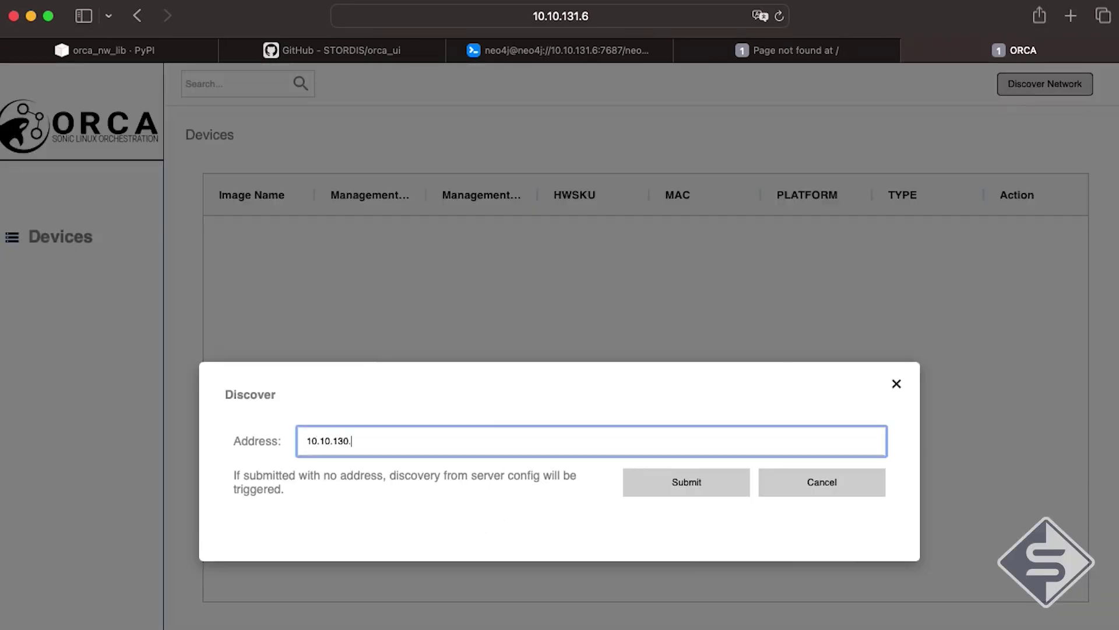
pyautogui.write('210')
pyautogui.click(685, 483)
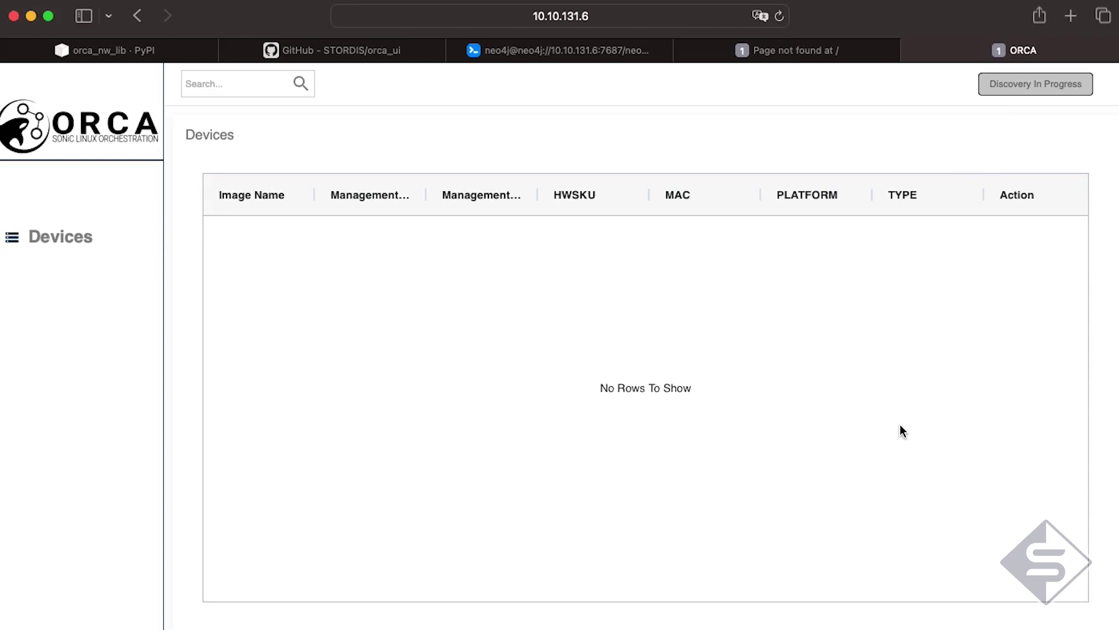
# Confirm the backend log reports 'Discovered 3 Devices' and refresh ORCA's Devices list.
pyautogui.press('super+Tab')
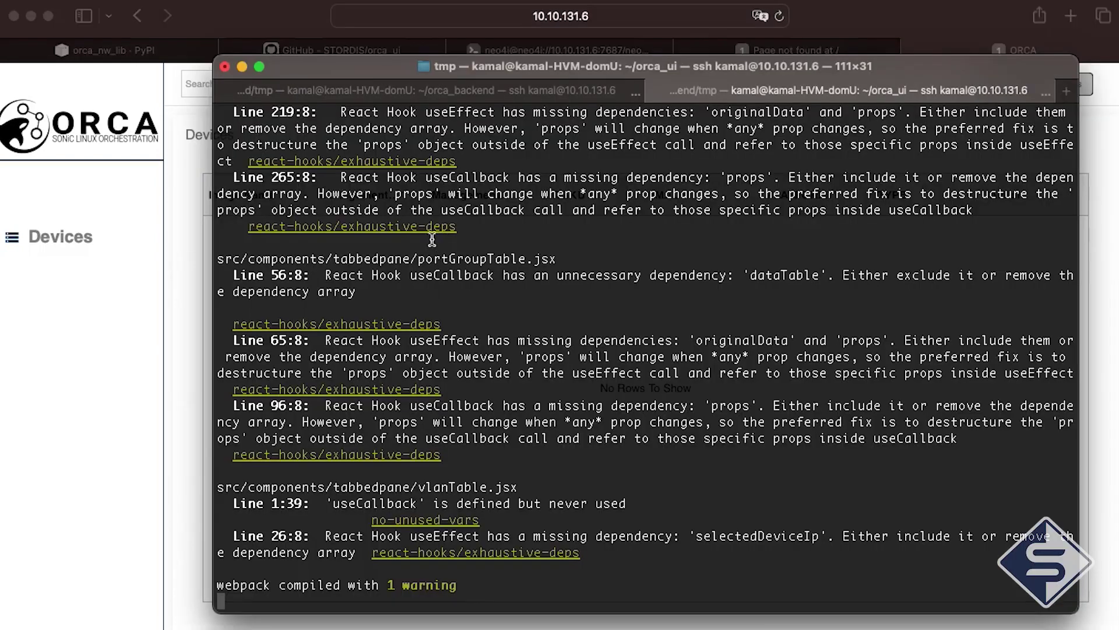
pyautogui.click(344, 90)
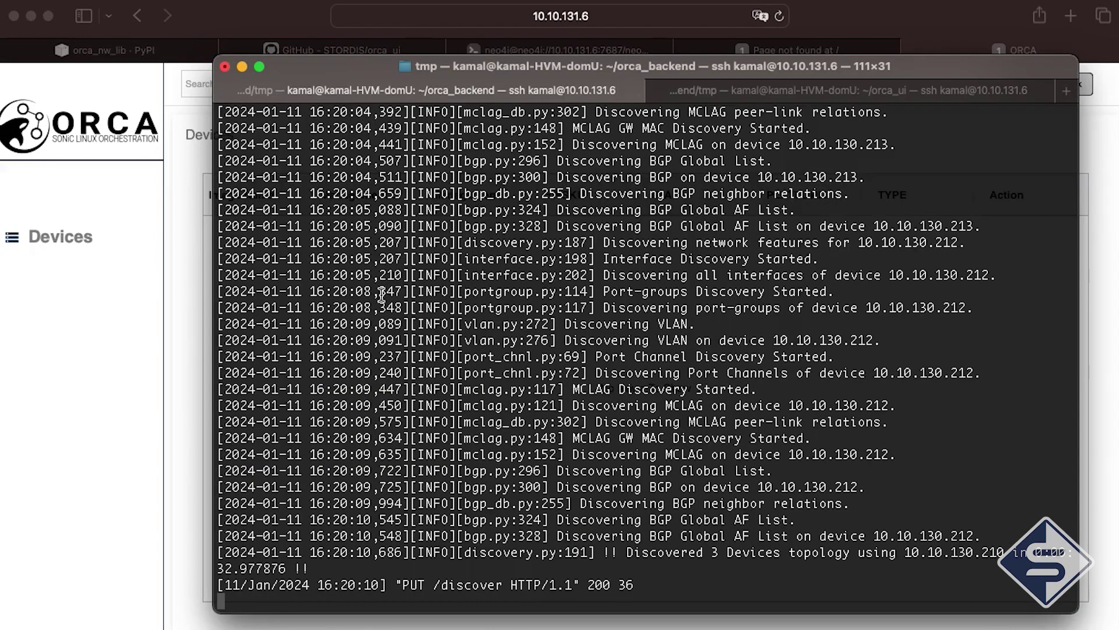
pyautogui.moveTo(621, 552); pyautogui.dragTo(858, 551)
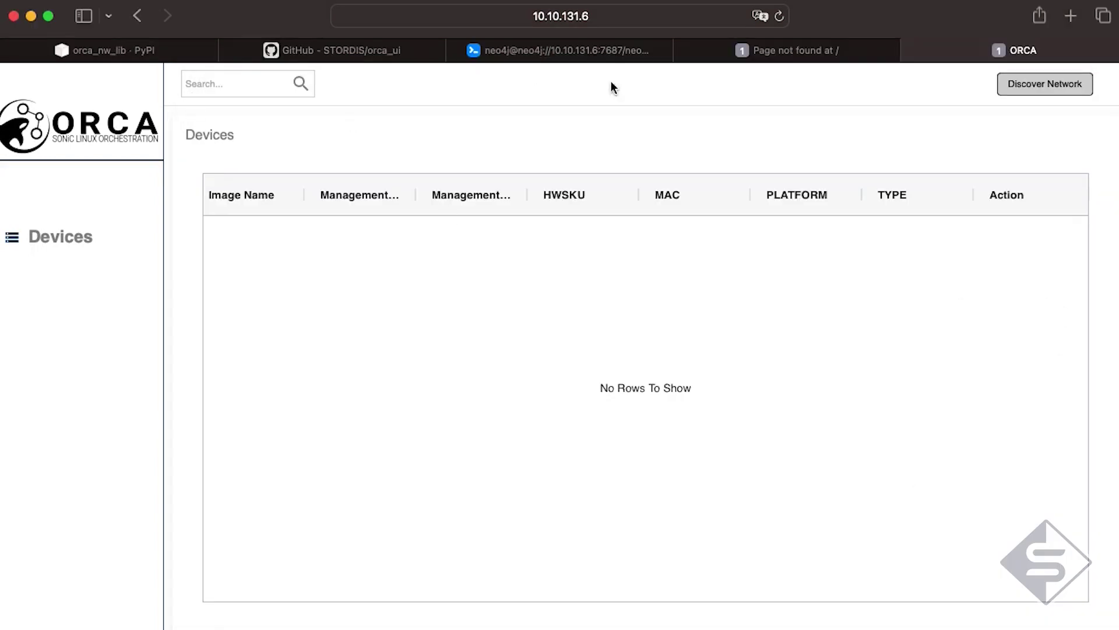
pyautogui.click(72, 246)
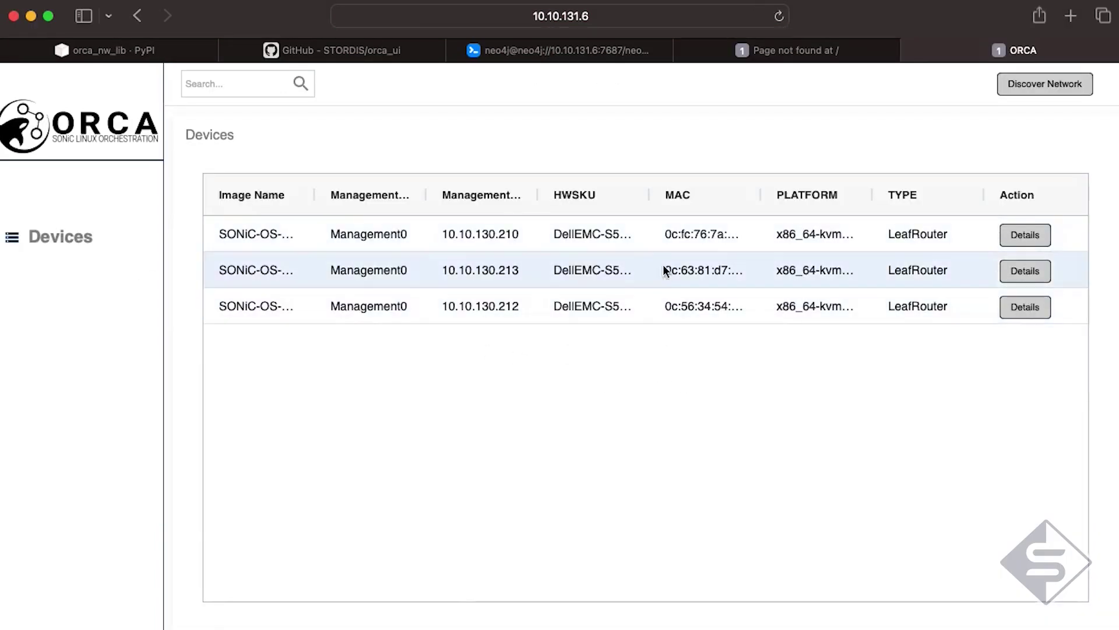
# Browse switch 10.10.130.210's device info, interfaces, port channels, MCLAG and BGP views.
pyautogui.doubleClick(538, 199)
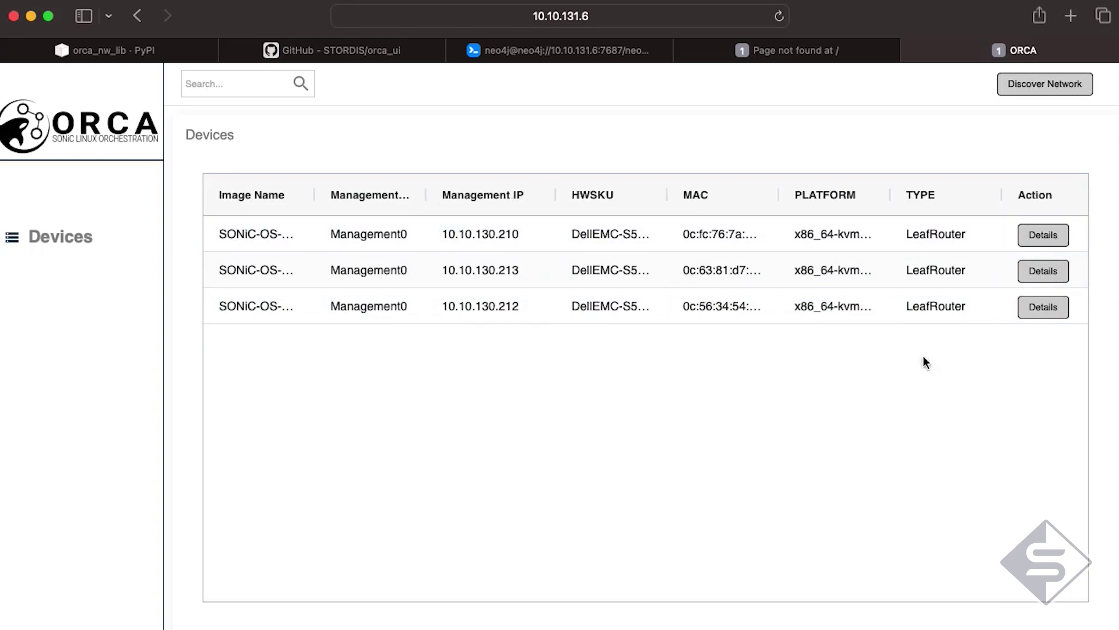
pyautogui.click(1043, 235)
pyautogui.click(243, 209)
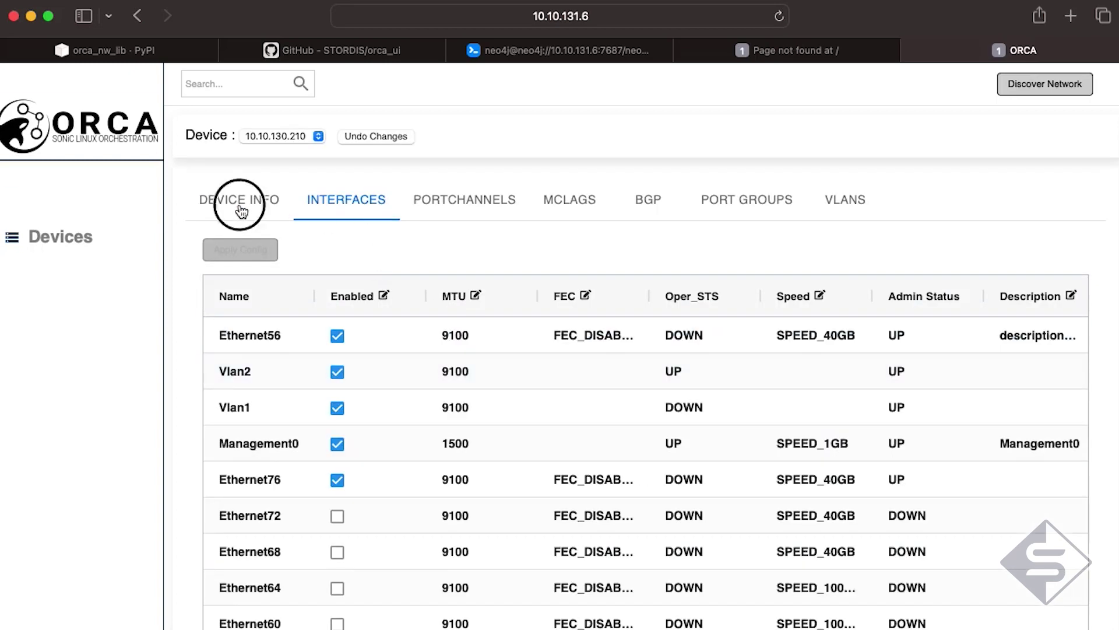
pyautogui.click(344, 207)
pyautogui.click(443, 203)
pyautogui.click(572, 205)
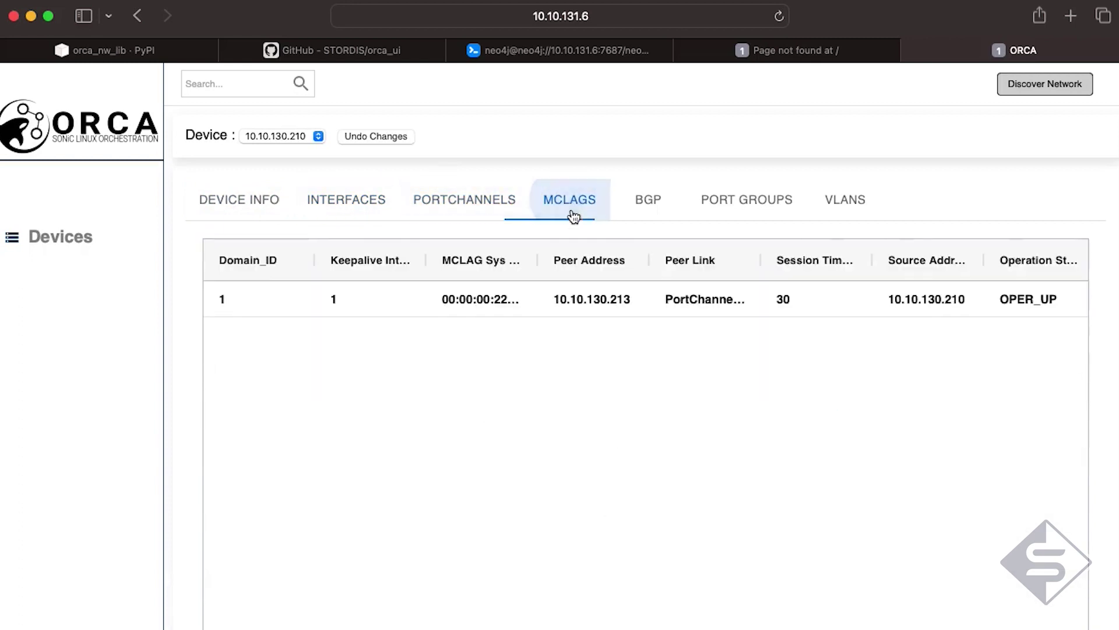
pyautogui.click(648, 203)
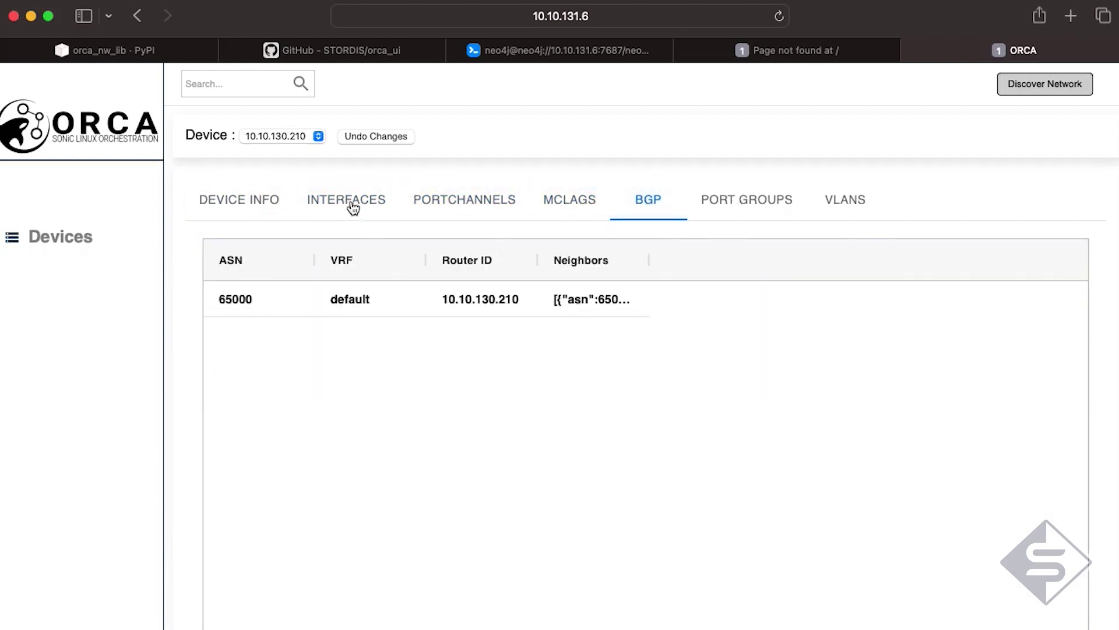
# On switch 10.10.130.213, disable Ethernet56 and apply the config successfully.
pyautogui.click(292, 138)
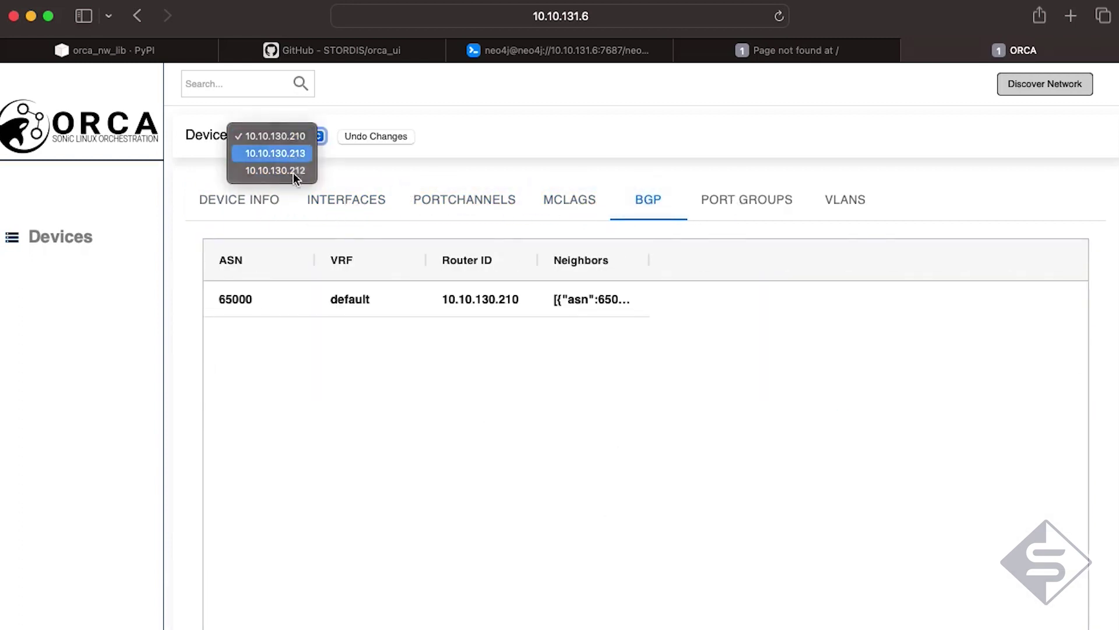
pyautogui.click(283, 153)
pyautogui.click(333, 201)
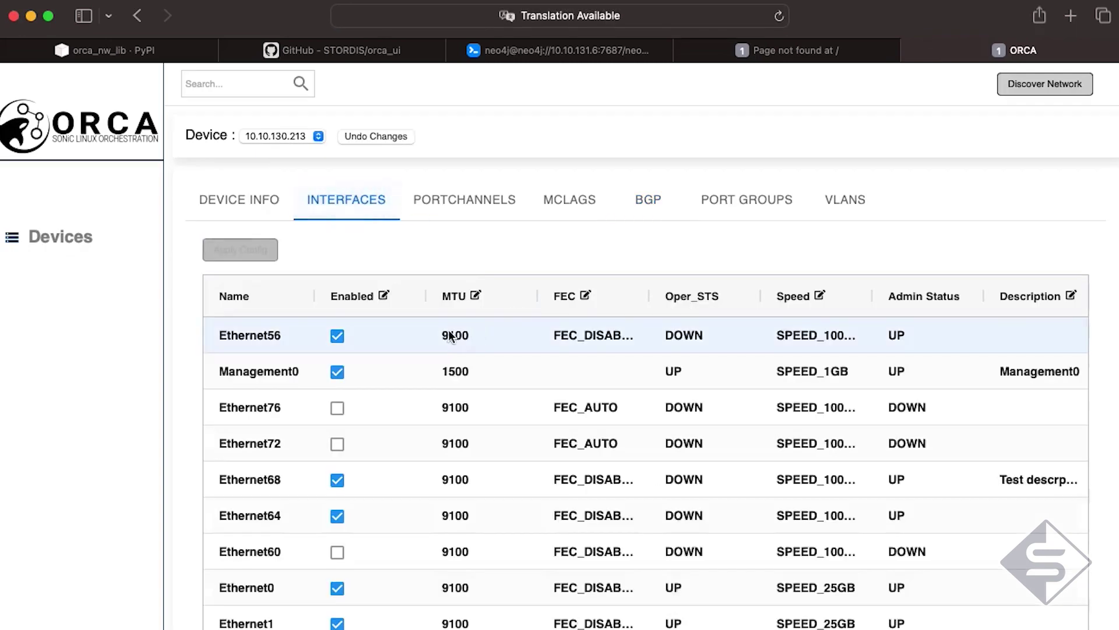
pyautogui.click(338, 336)
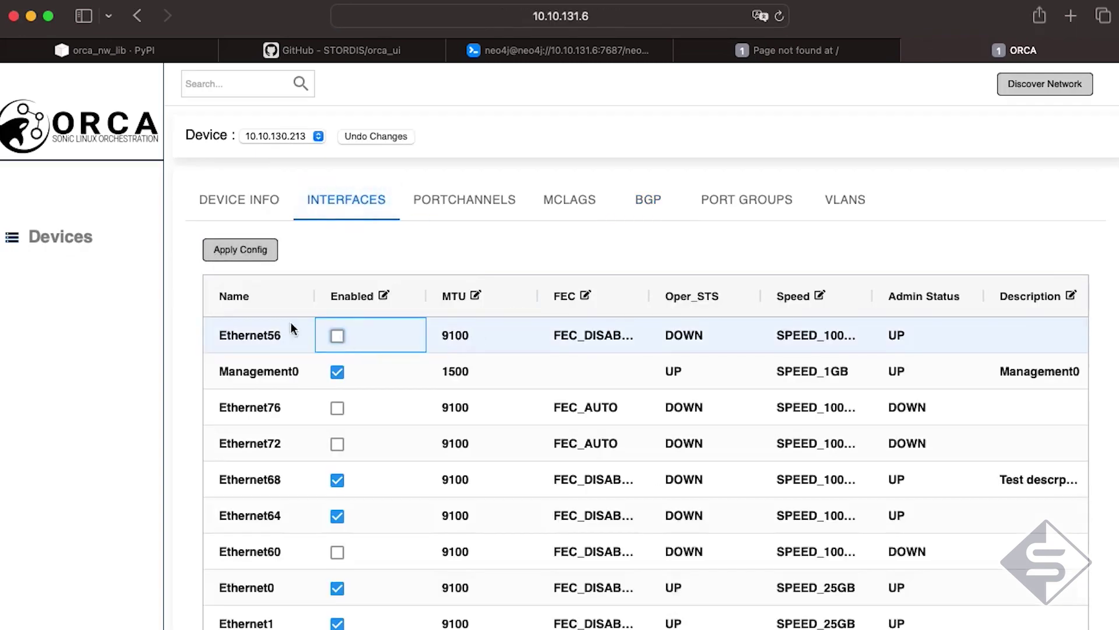
pyautogui.click(248, 256)
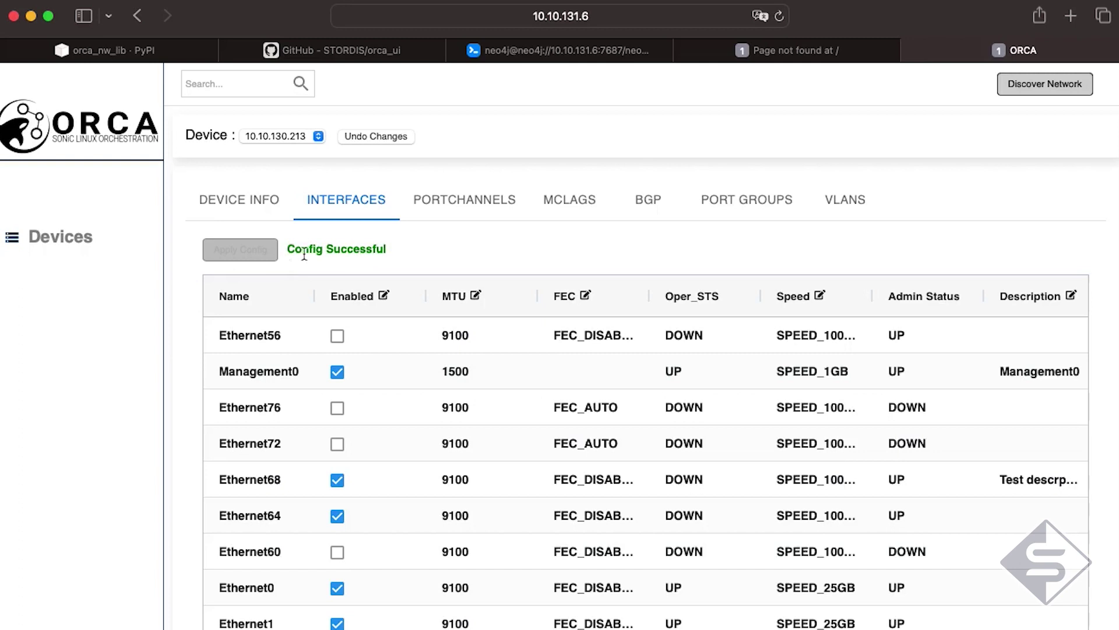